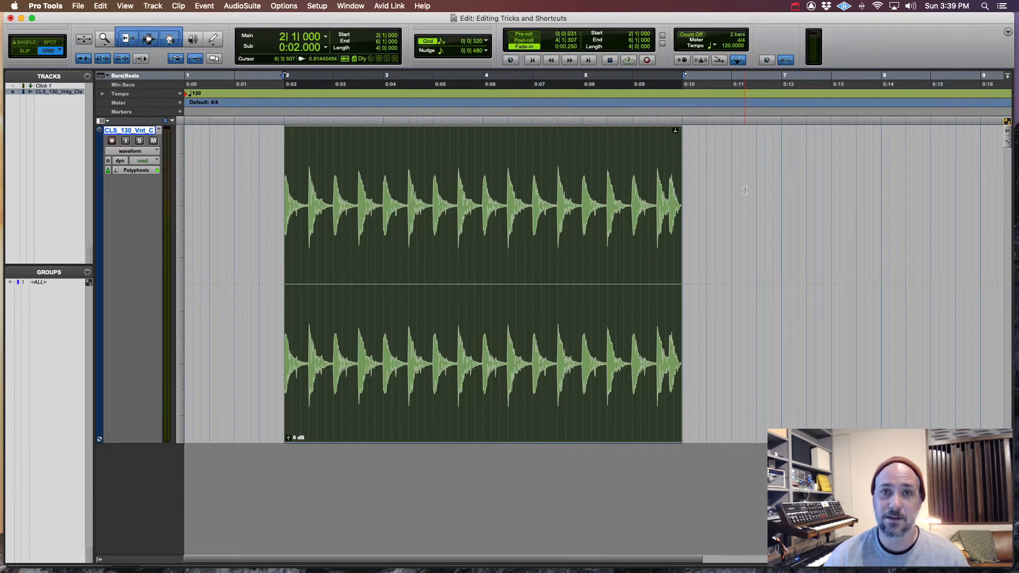
Create five new mono audio tracks timed in samples.
{"action": "left_click", "coordinate": [698, 149]}
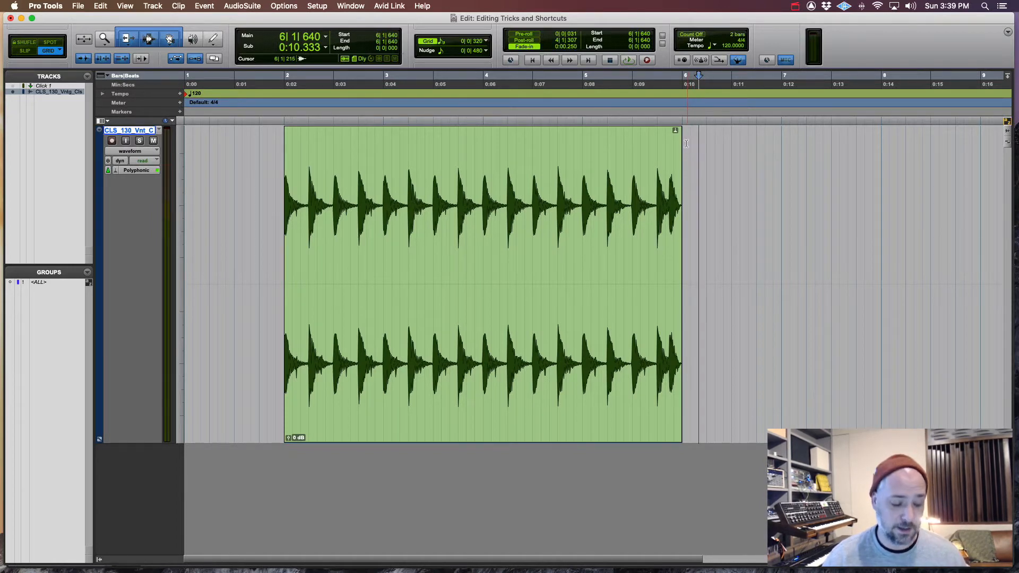
{"action": "key", "text": "shift+super+n"}
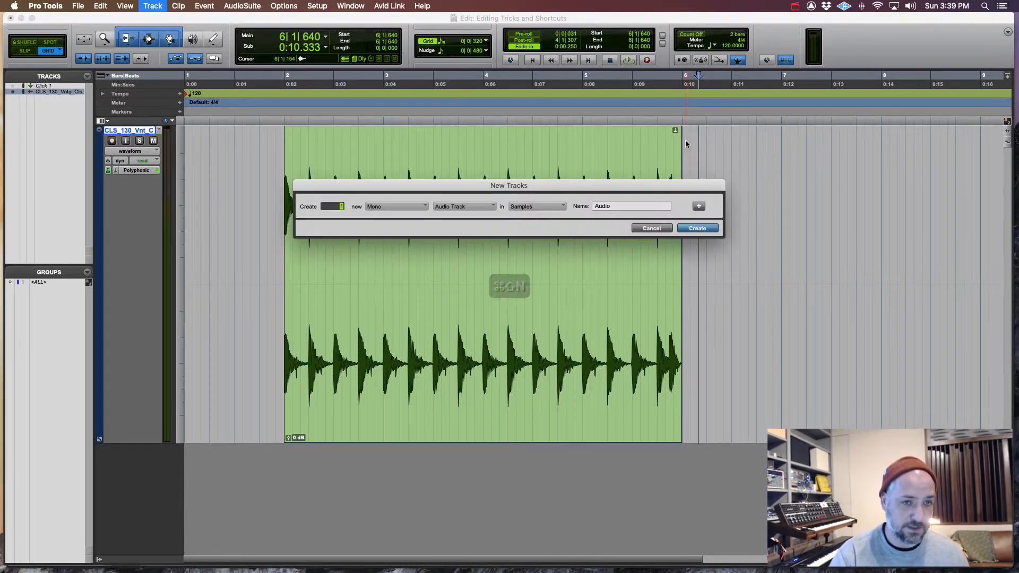
{"action": "type", "text": "5"}
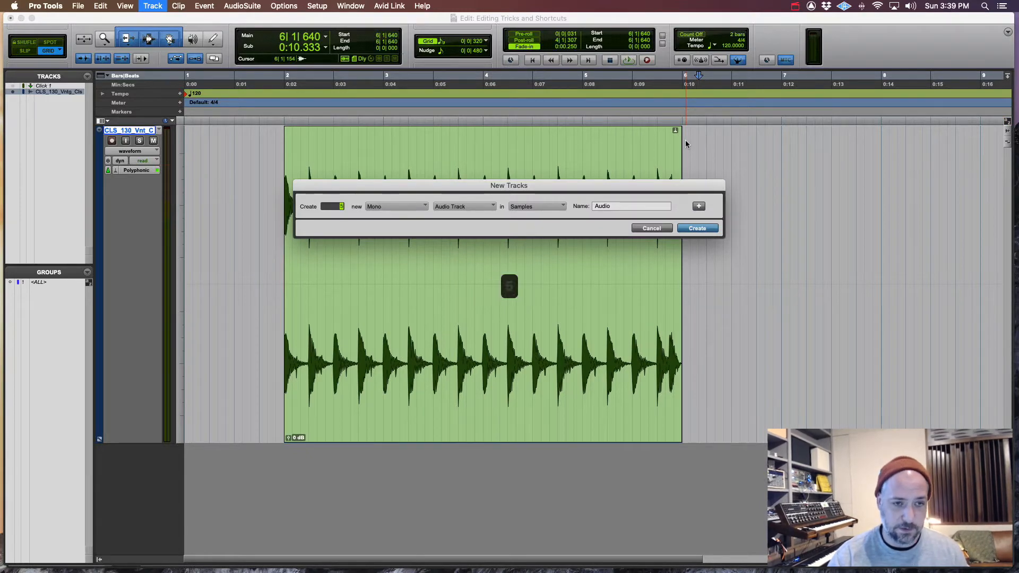
{"action": "key", "text": "Return"}
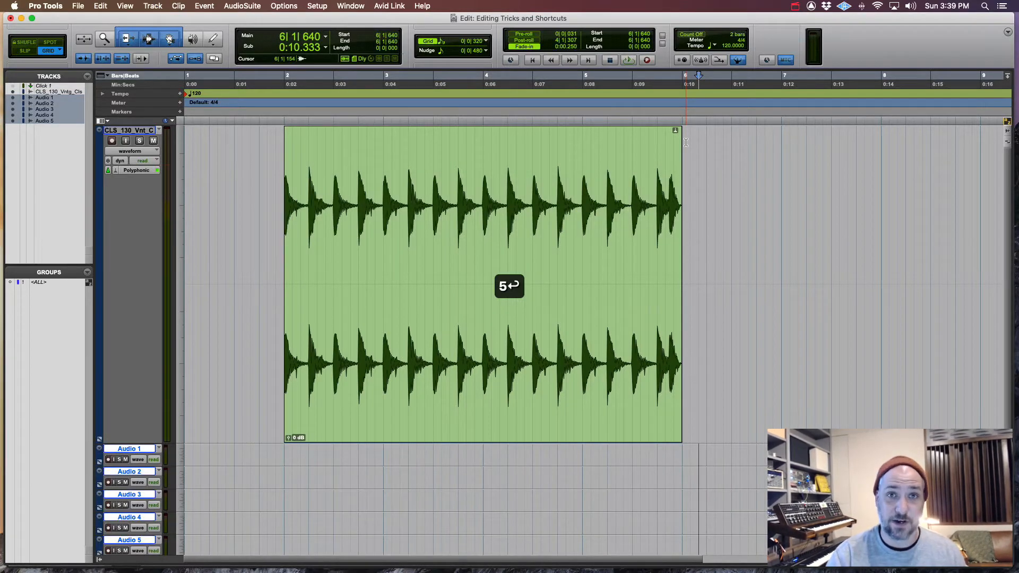
Show the Mix window and select the CLS_130_Vintage_Classic, Audio 3 and Audio 5 tracks together as a non-adjacent selection.
{"action": "key", "text": "super+equal"}
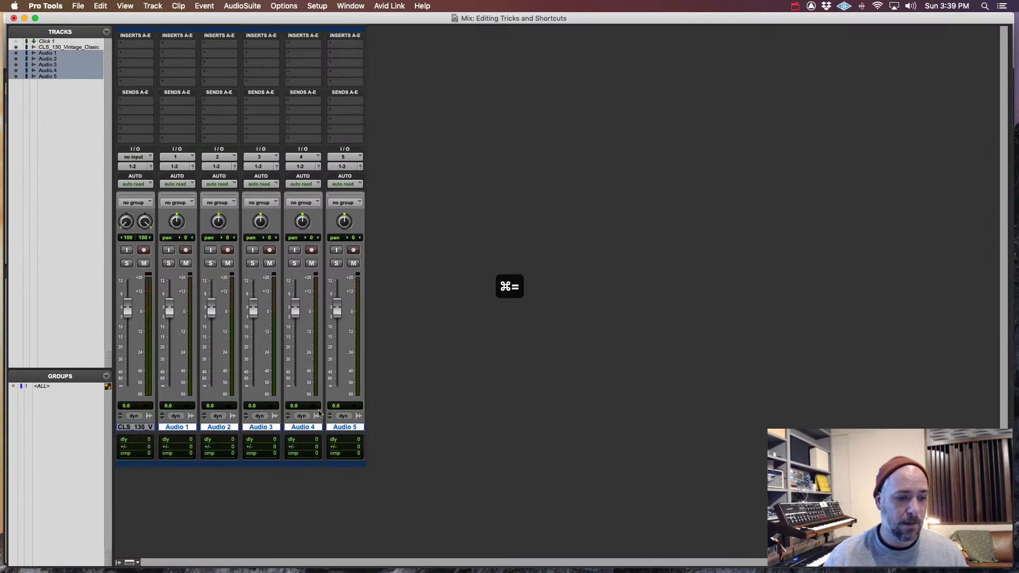
{"action": "left_click", "coordinate": [146, 429]}
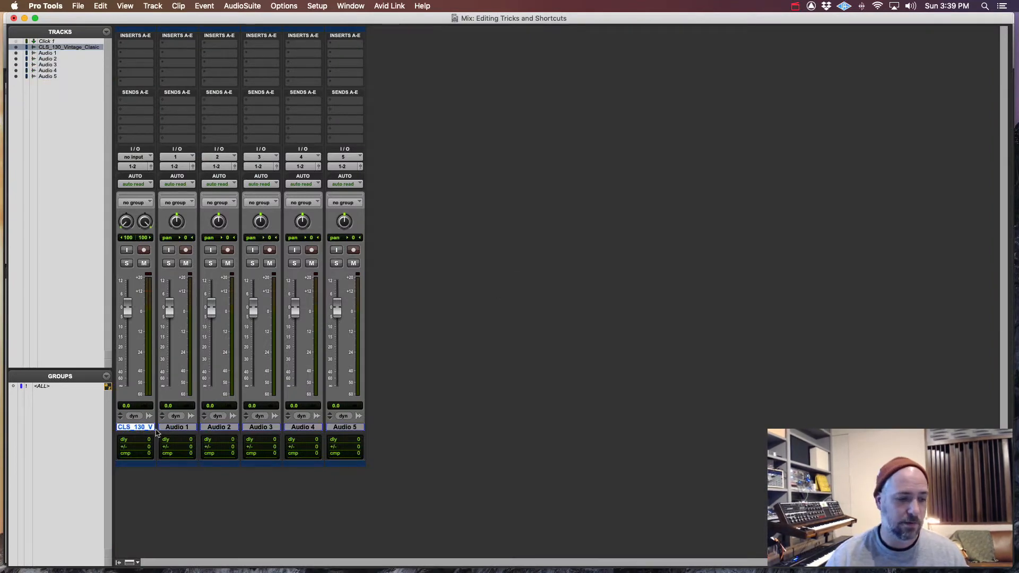
{"action": "left_click", "coordinate": [268, 427], "text": "super"}
{"action": "left_click", "coordinate": [352, 428], "text": "super"}
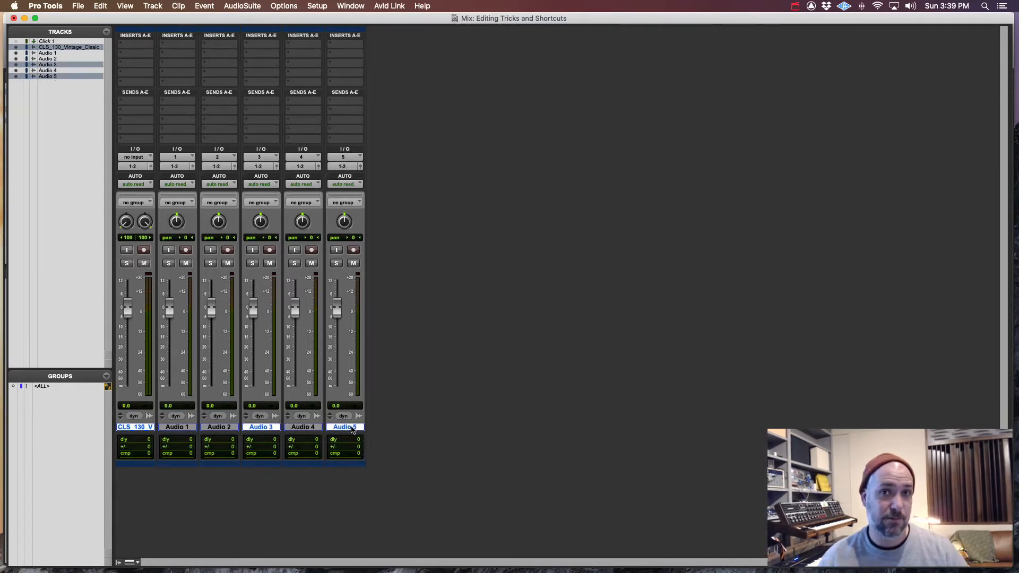
Remove Audio 5 and Audio 3 from the track selection, and toggle Audio 2 and Audio 1 in and out of it.
{"action": "left_click", "coordinate": [352, 428], "text": "super"}
{"action": "left_click", "coordinate": [269, 427], "text": "super"}
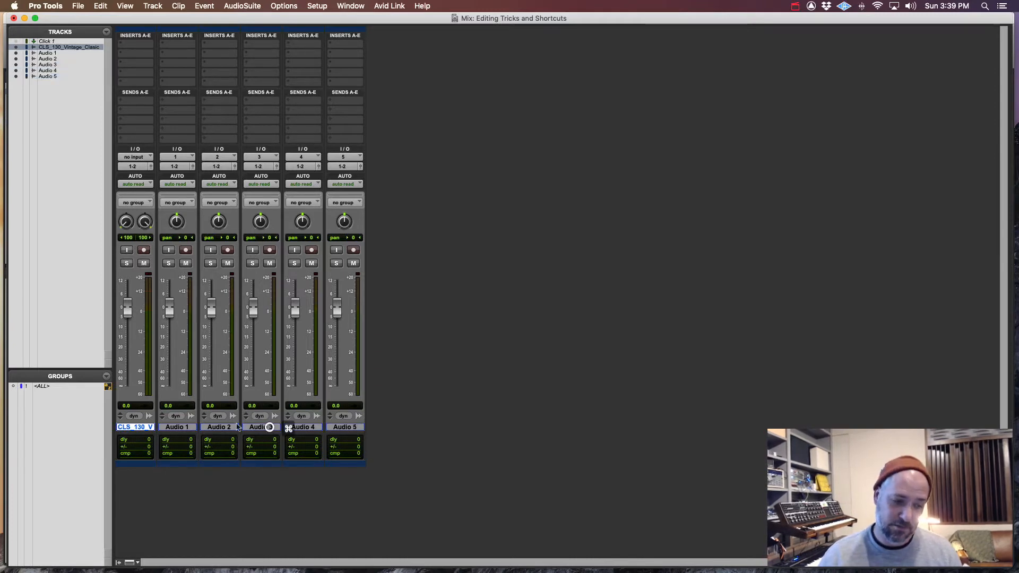
{"action": "left_click", "coordinate": [222, 427], "text": "super"}
{"action": "left_click", "coordinate": [179, 427], "text": "super"}
{"action": "left_click", "coordinate": [222, 425], "text": "super"}
{"action": "left_click", "coordinate": [190, 428], "text": "super"}
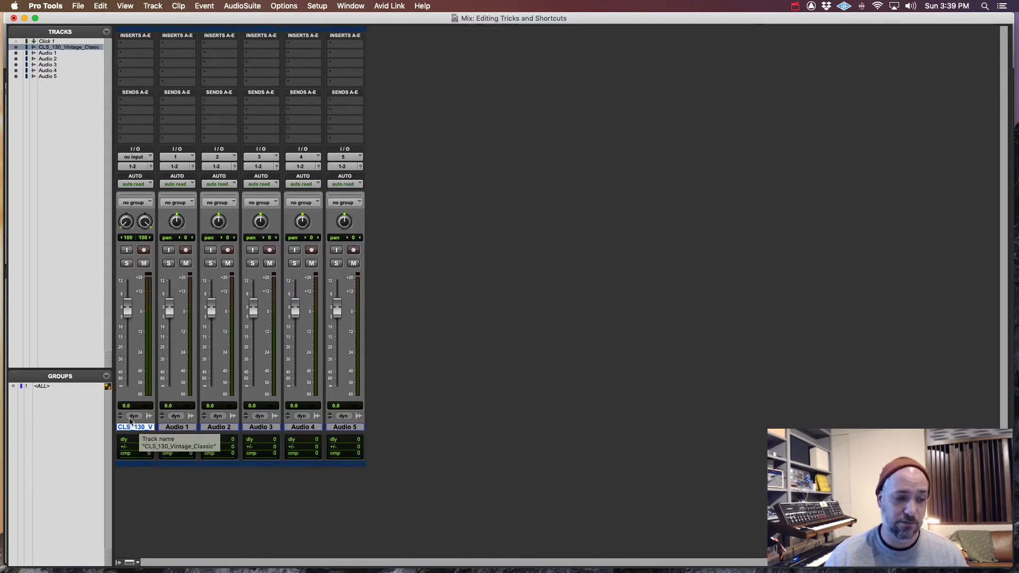
Extend the selection from the CLS_130_Vintage_Classic track through Audio 4, and replace it with Audio 5 alone.
{"action": "left_click", "coordinate": [312, 428], "text": "shift"}
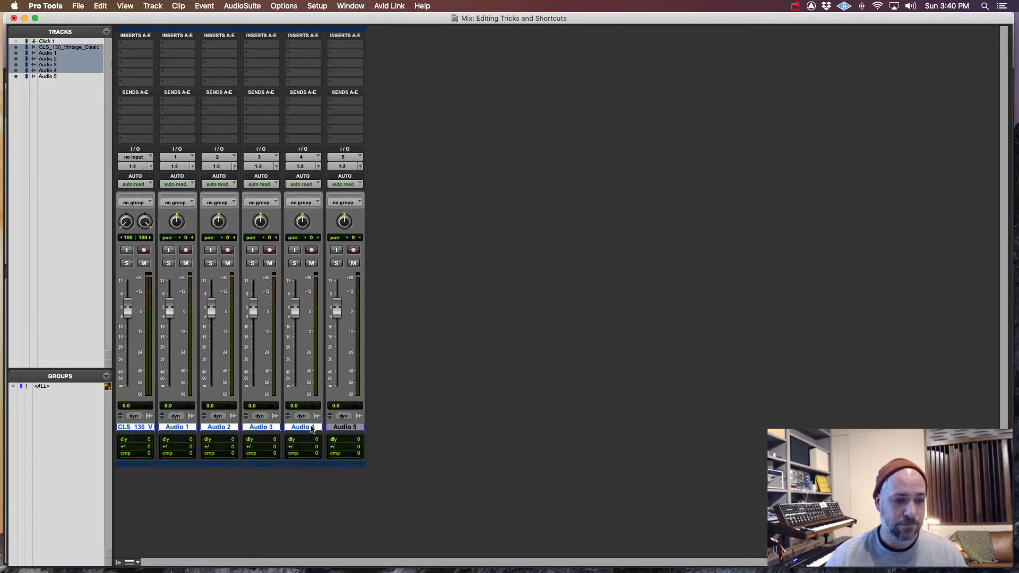
{"action": "left_click", "coordinate": [345, 427]}
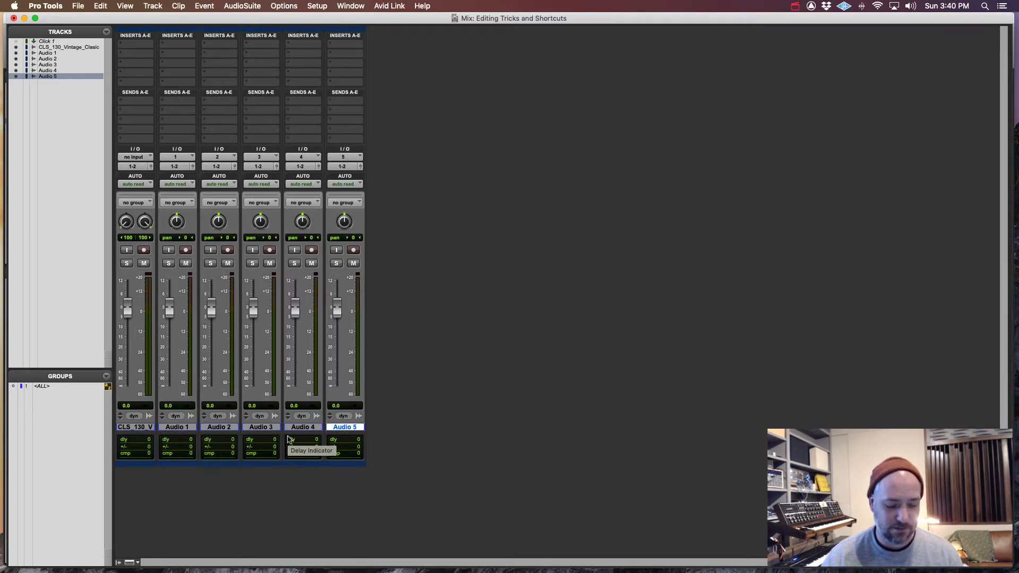
Return to the Edit window, select all tracks at once and deselect them all.
{"action": "key", "text": "super+equal"}
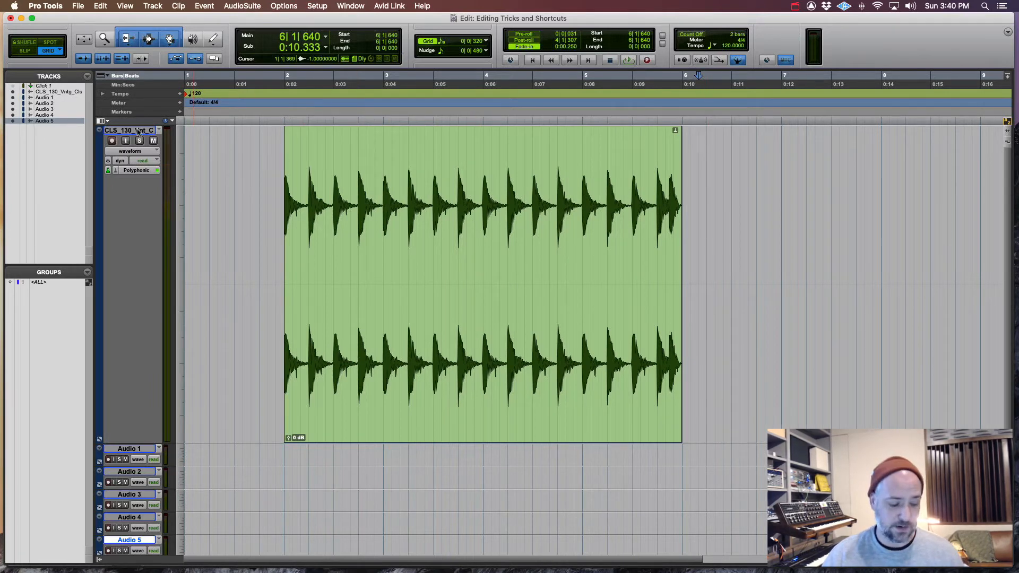
{"action": "left_click", "coordinate": [138, 132], "text": "alt"}
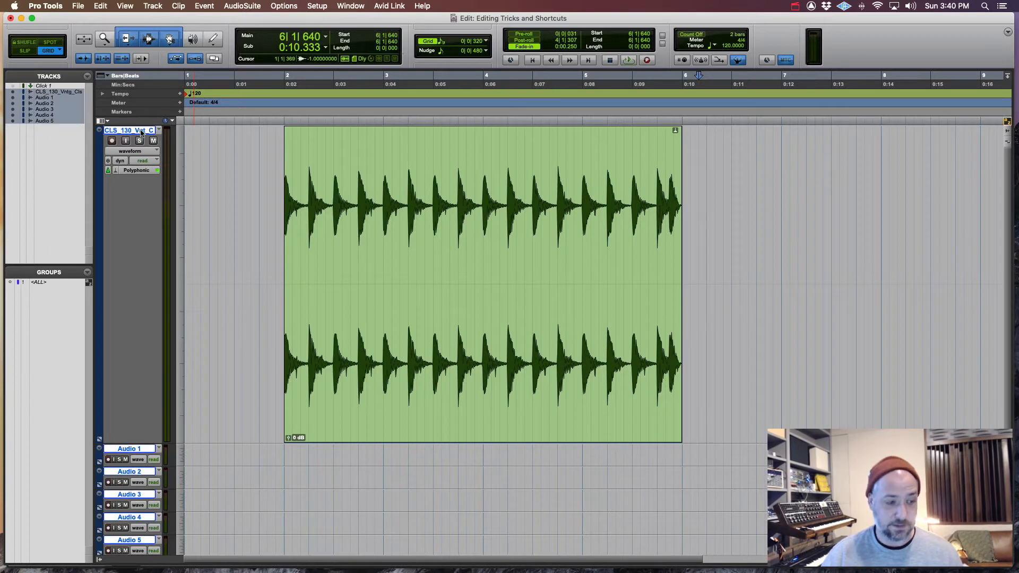
{"action": "left_click", "coordinate": [140, 131], "text": "alt"}
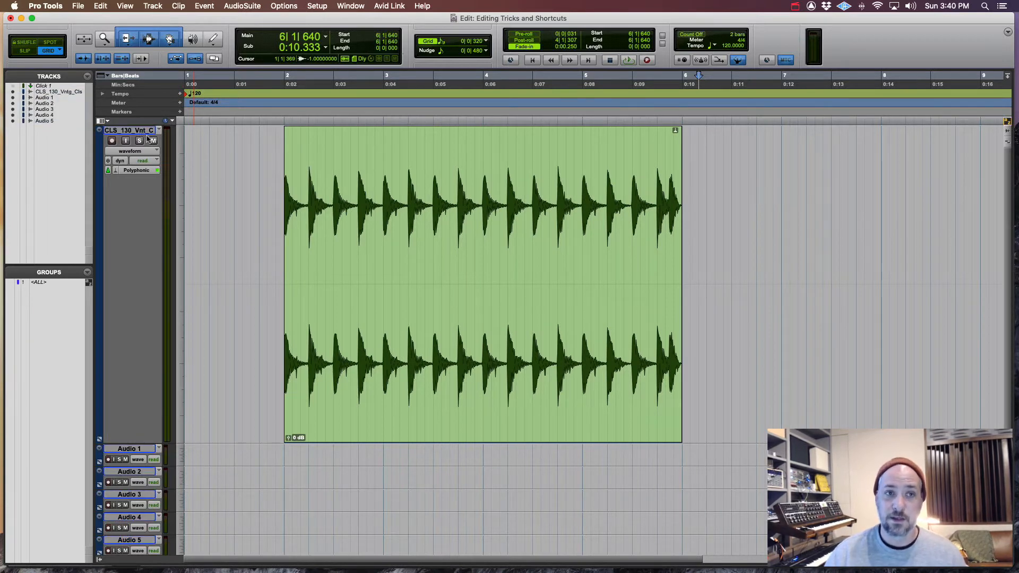
Duplicate the drum loop clip so the copy starts at bar 6, and delete the copy.
{"action": "left_click", "coordinate": [504, 383]}
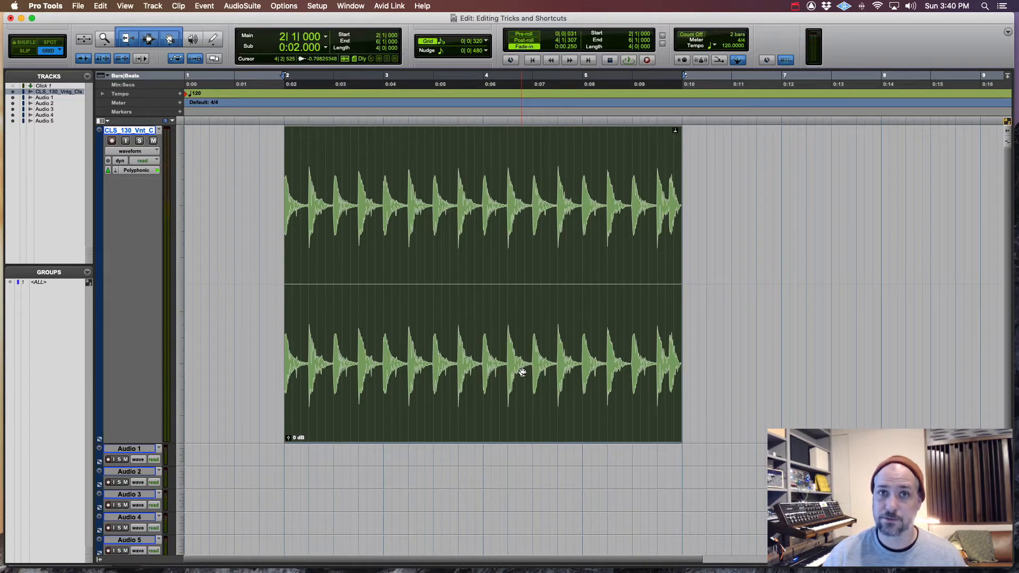
{"action": "left_click_drag", "start_coordinate": [465, 382], "coordinate": [854, 375]}
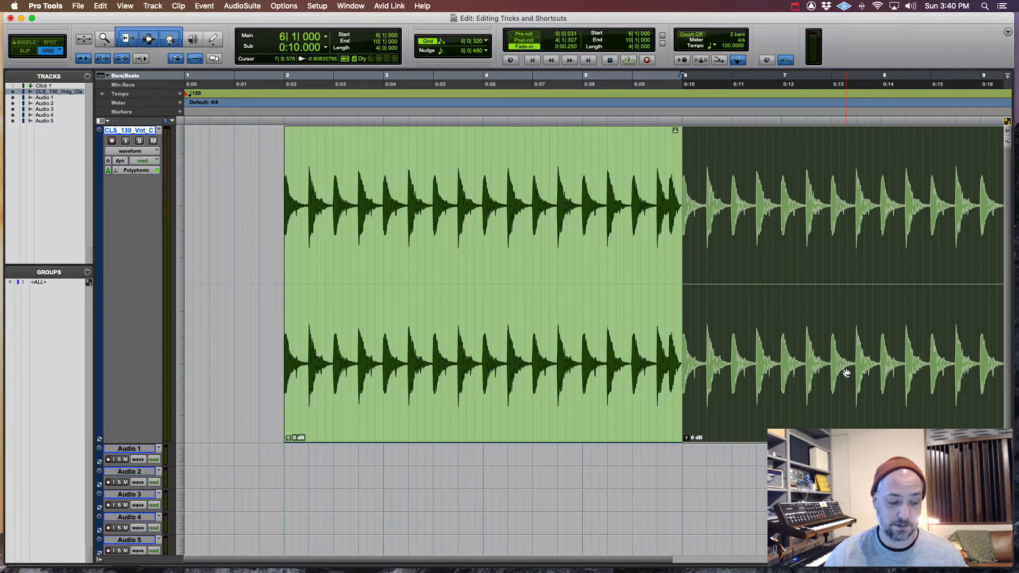
{"action": "key", "text": "r"}
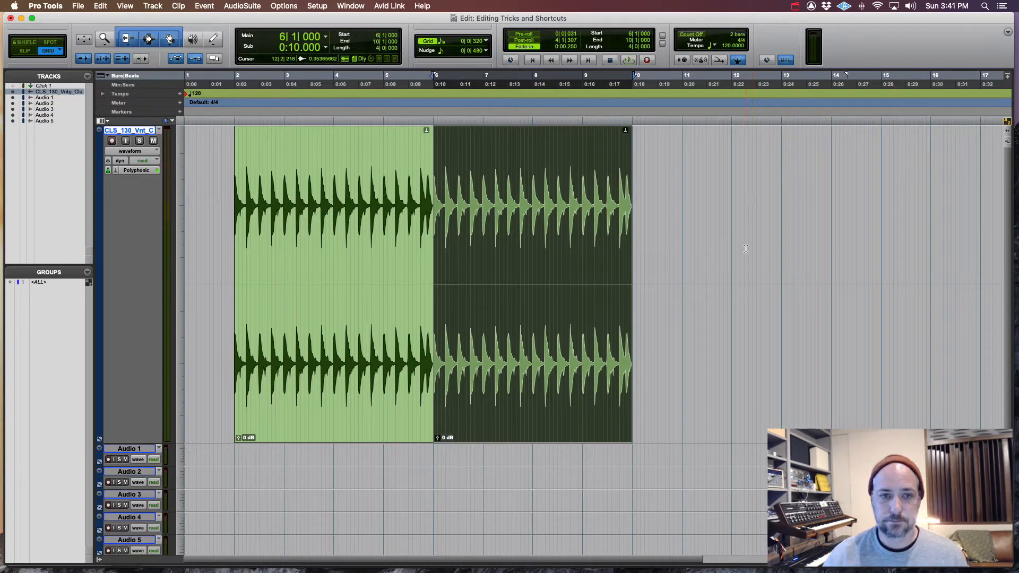
{"action": "key", "text": "BackSpace"}
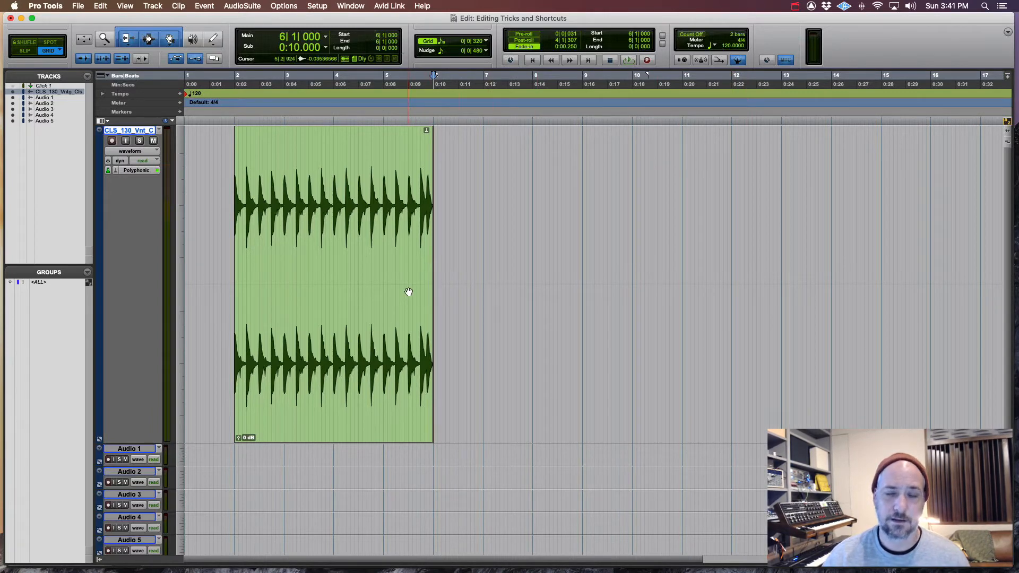
View the Mix window, return to the Edit window and zoom in horizontally on the selected drum loop clip.
{"action": "key", "text": "super+equal"}
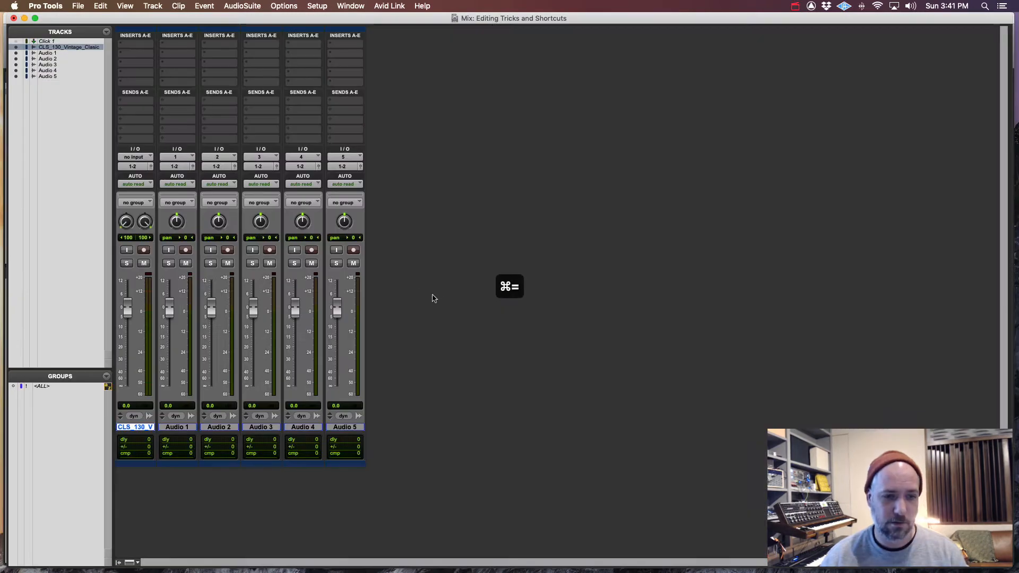
{"action": "key", "text": "super+equal"}
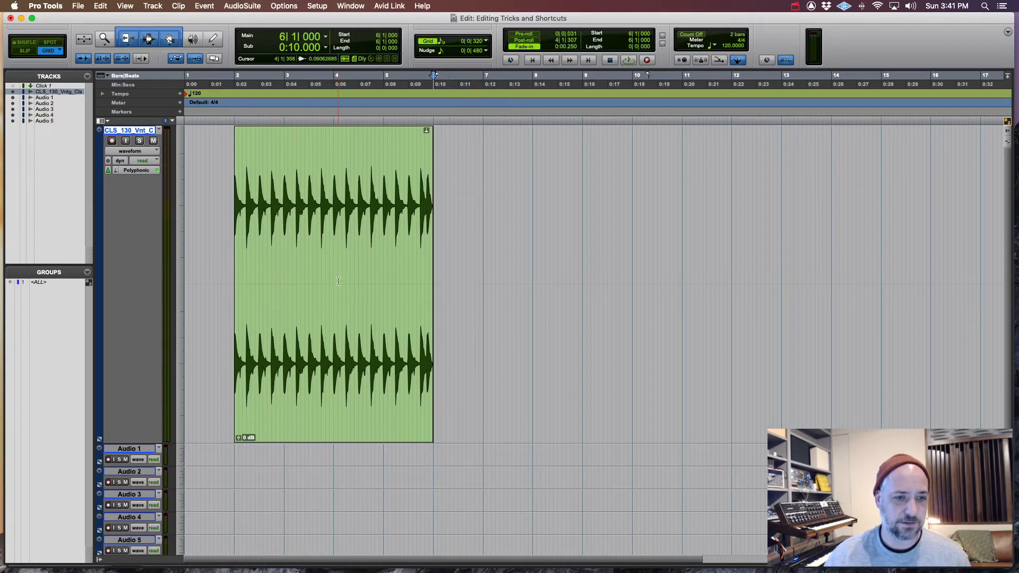
{"action": "left_click", "coordinate": [330, 318]}
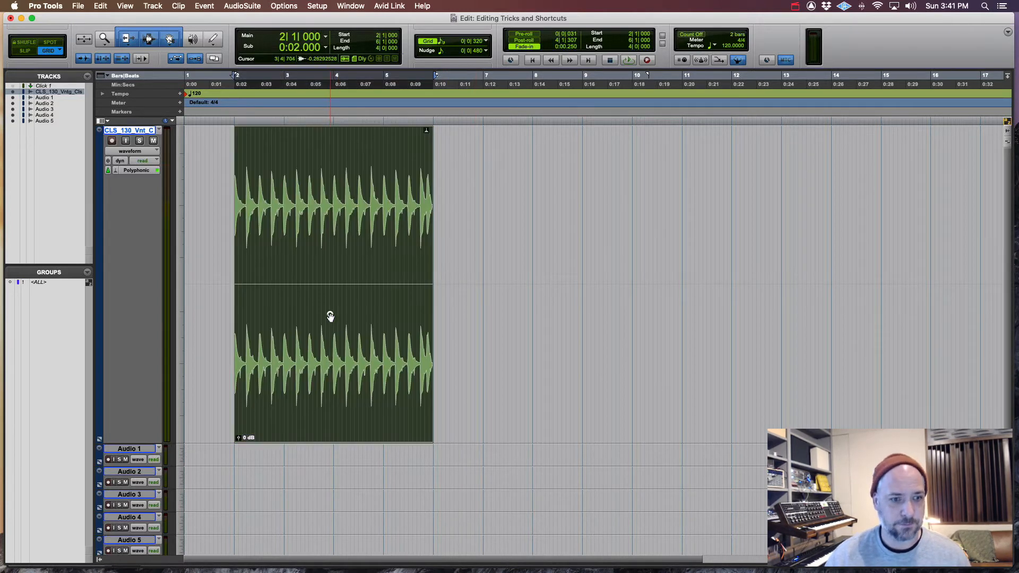
{"action": "key", "text": "t"}
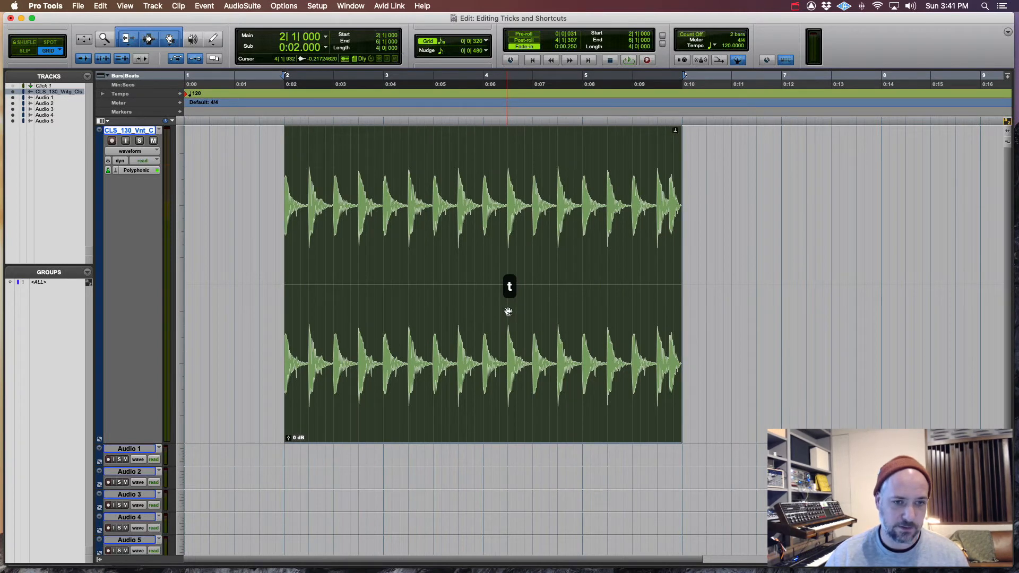
Trim the clip's start to 2|3|000 and its end to 4|4|000, and undo both trims.
{"action": "left_click", "coordinate": [458, 183]}
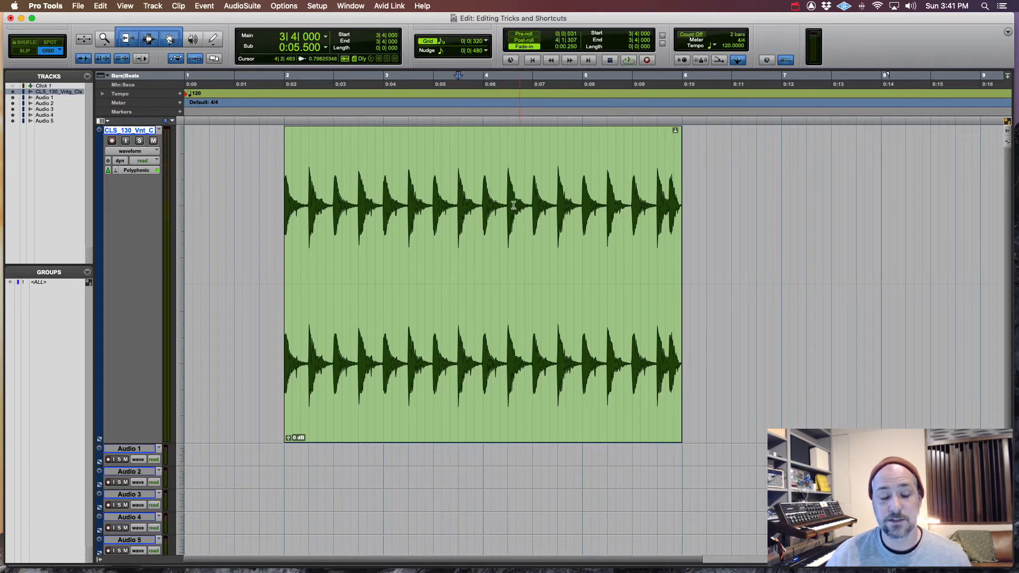
{"action": "left_click", "coordinate": [334, 173]}
{"action": "key", "text": "a"}
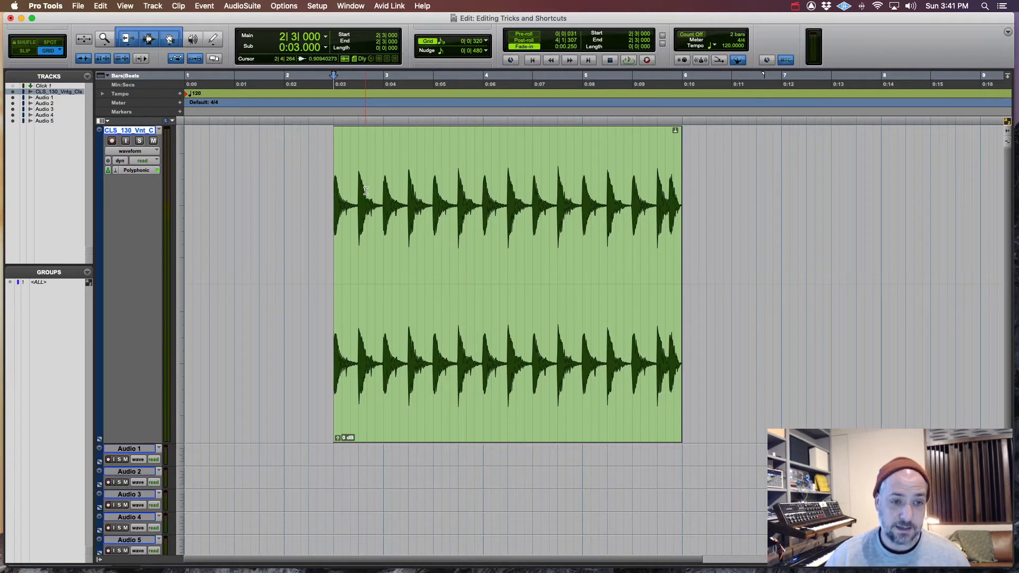
{"action": "left_click", "coordinate": [558, 186]}
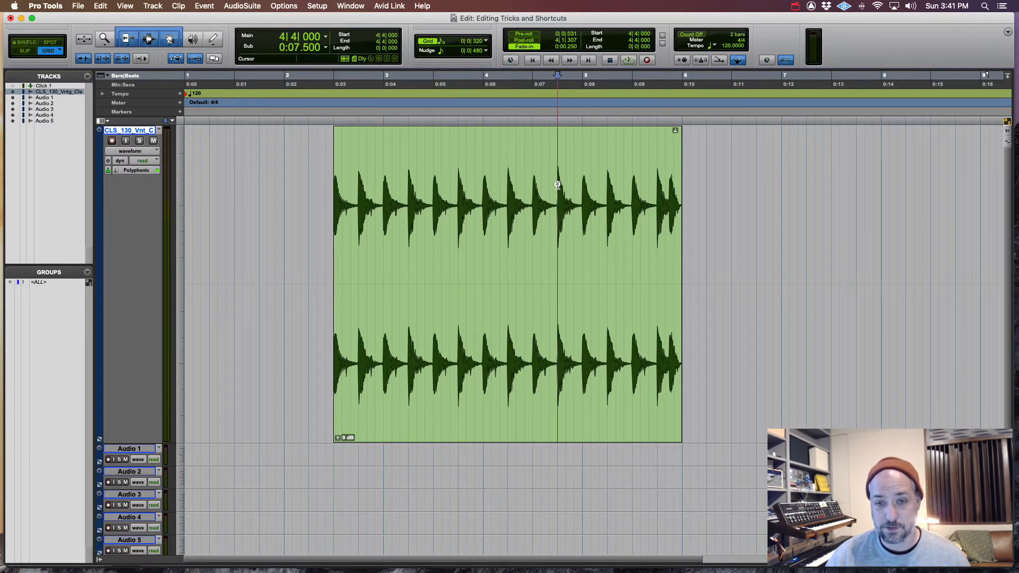
{"action": "key", "text": "s"}
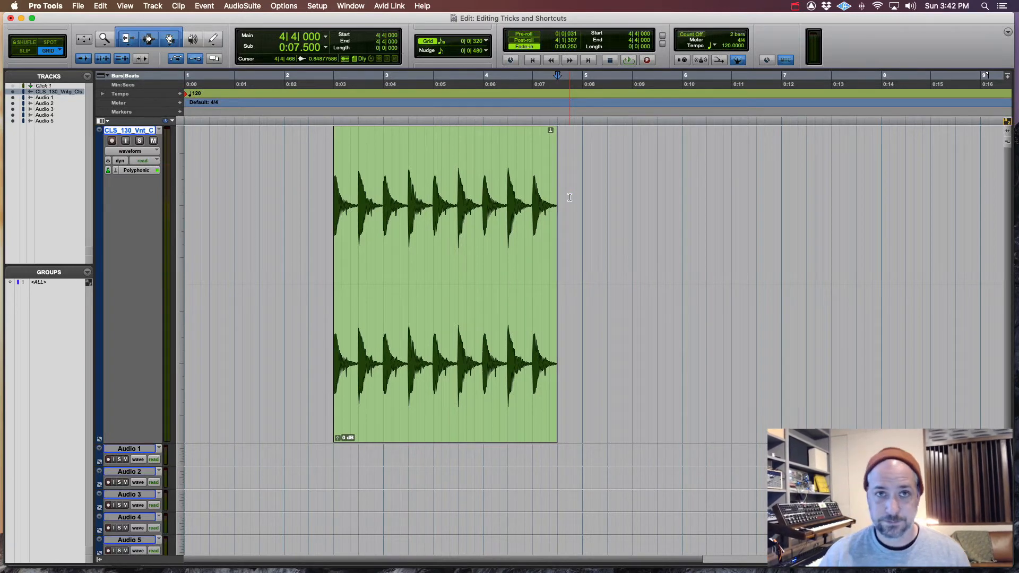
{"action": "key", "text": "z"}
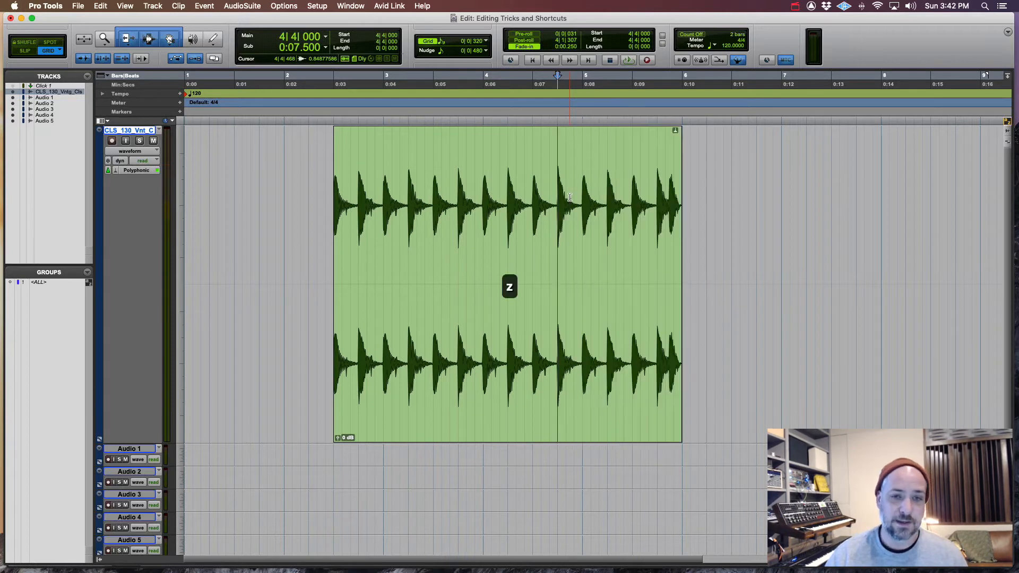
{"action": "key", "text": "z"}
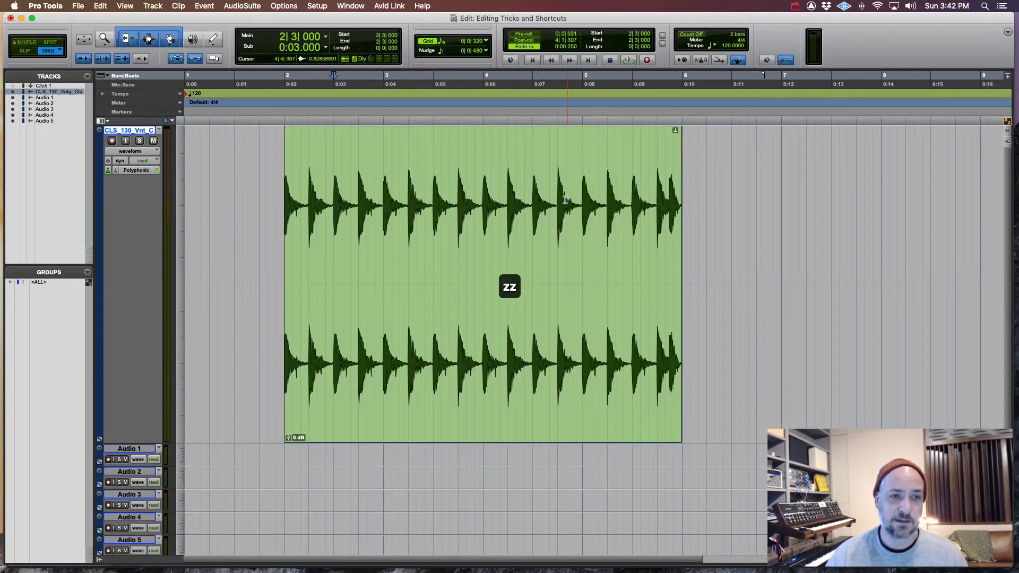
Add a fade-in from the clip's start to 2|3|000 and a fade-out from 2|4|000 to its end, and undo both fades.
{"action": "key", "text": "d"}
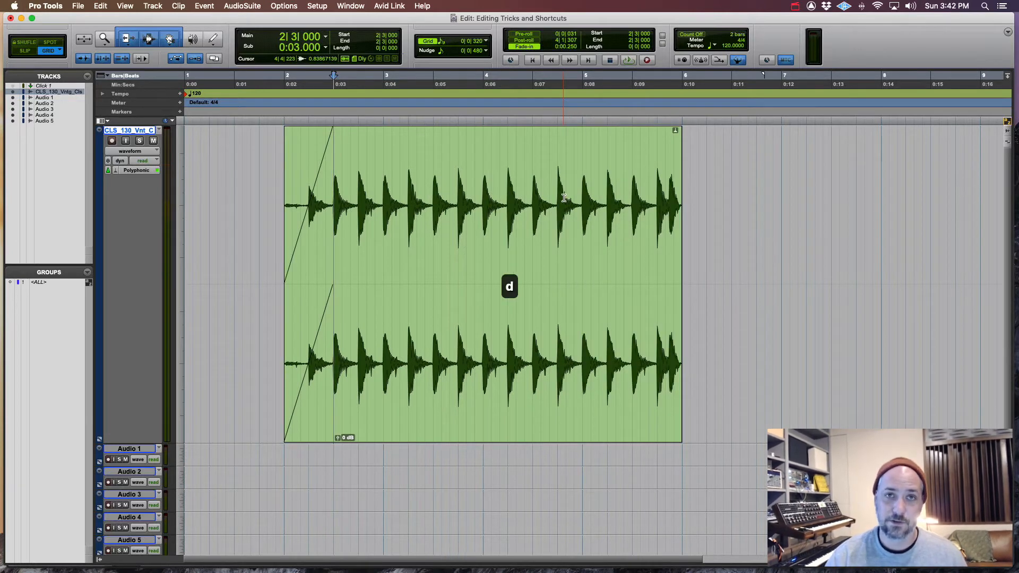
{"action": "key", "text": "g"}
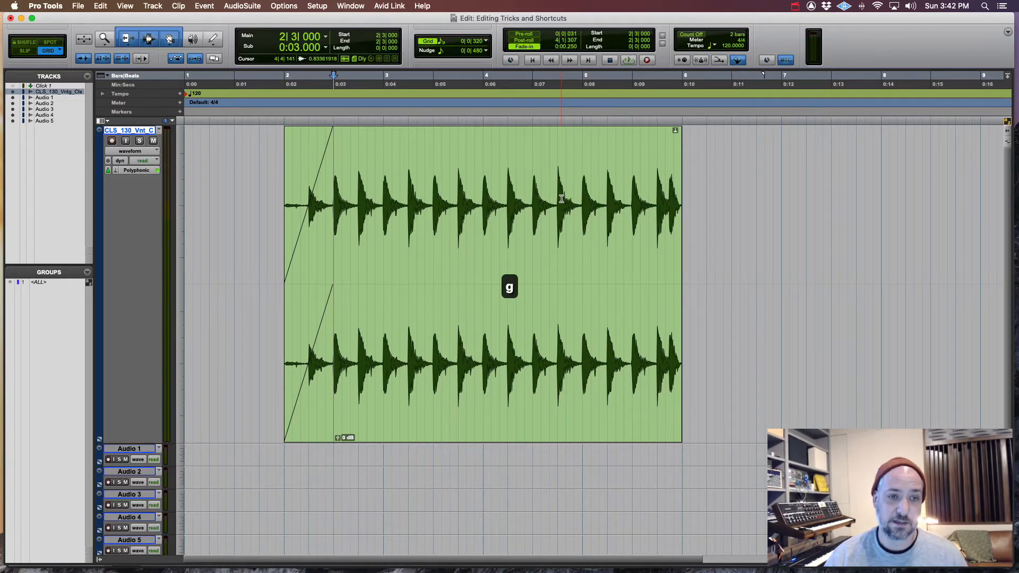
{"action": "left_click", "coordinate": [358, 185]}
{"action": "key", "text": "g"}
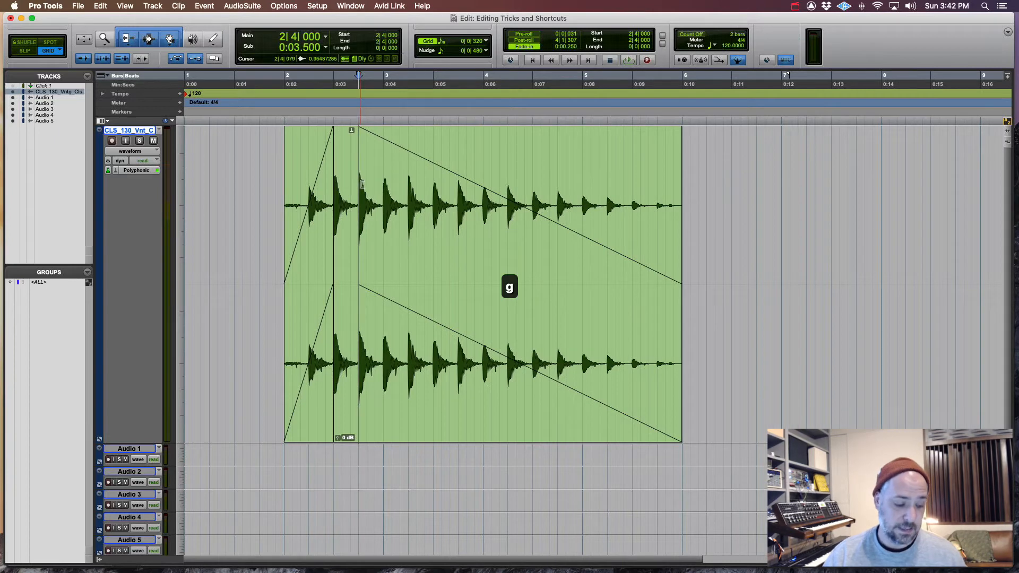
{"action": "key", "text": "z"}
{"action": "key", "text": "z"}
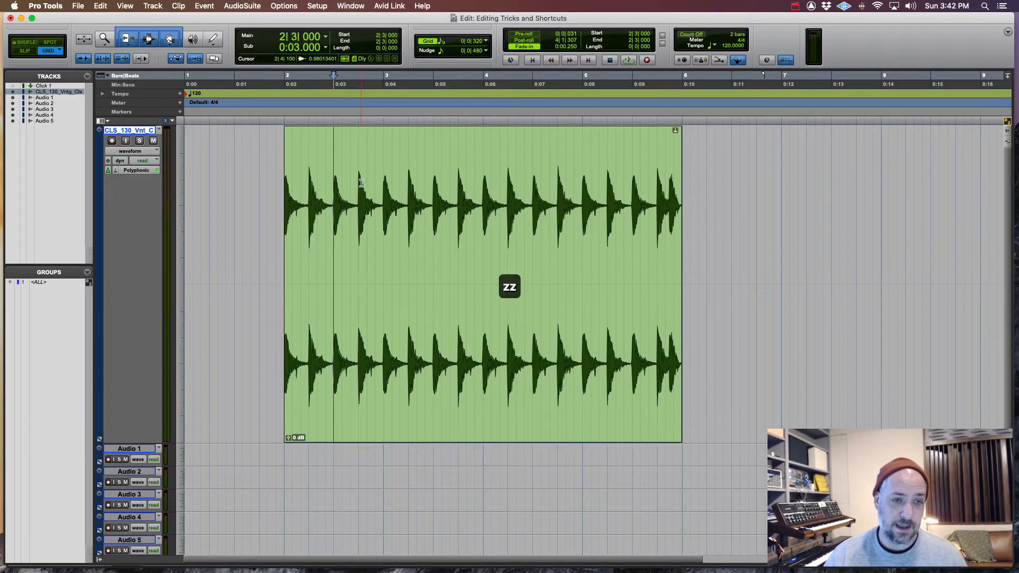
Select from 5|1|640 past the clip's end, fade out that part of the clip, and undo the fade.
{"action": "left_click_drag", "start_coordinate": [598, 170], "coordinate": [727, 166]}
{"action": "key", "text": "f"}
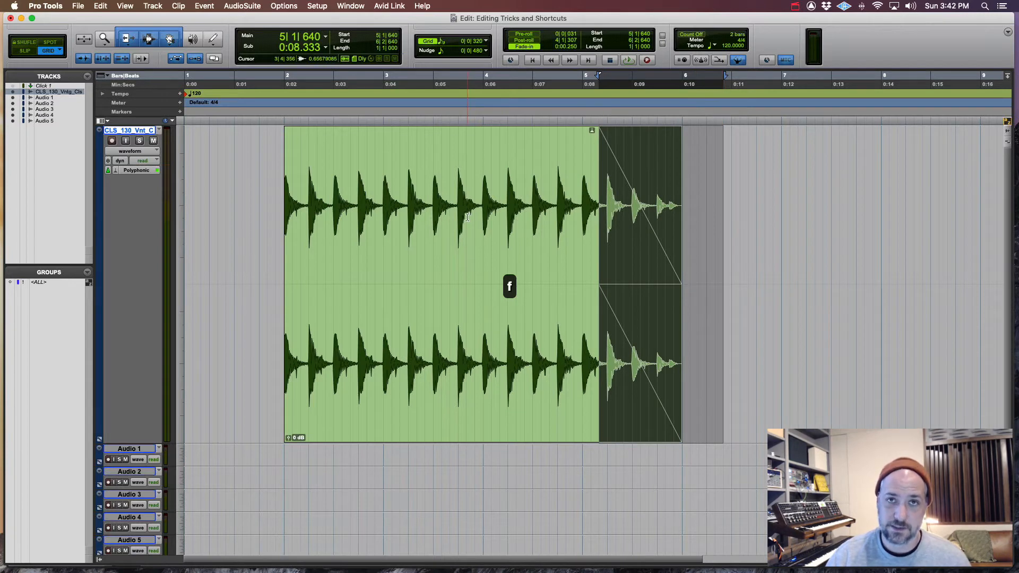
{"action": "key", "text": "z"}
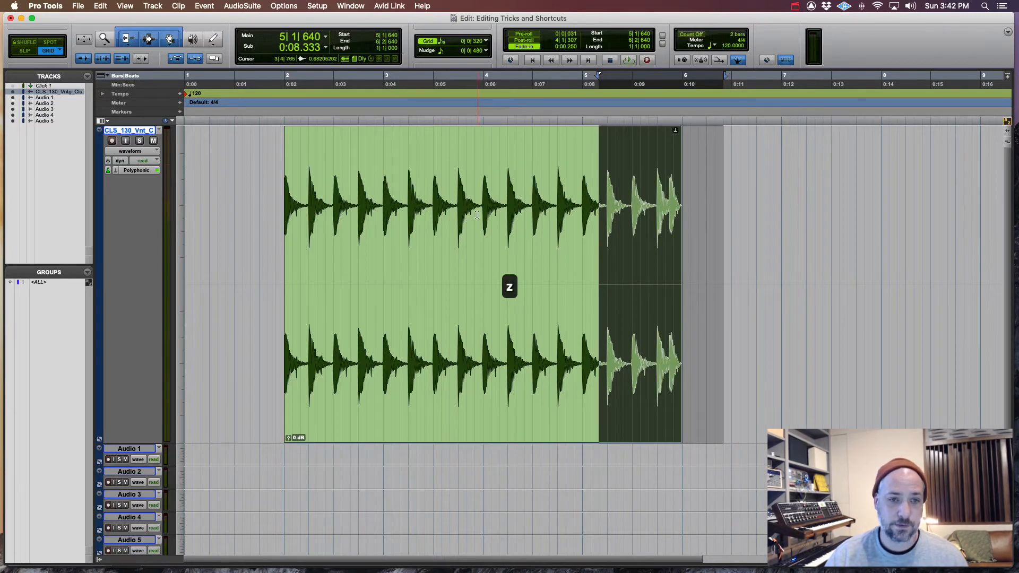
{"action": "left_click", "coordinate": [401, 208]}
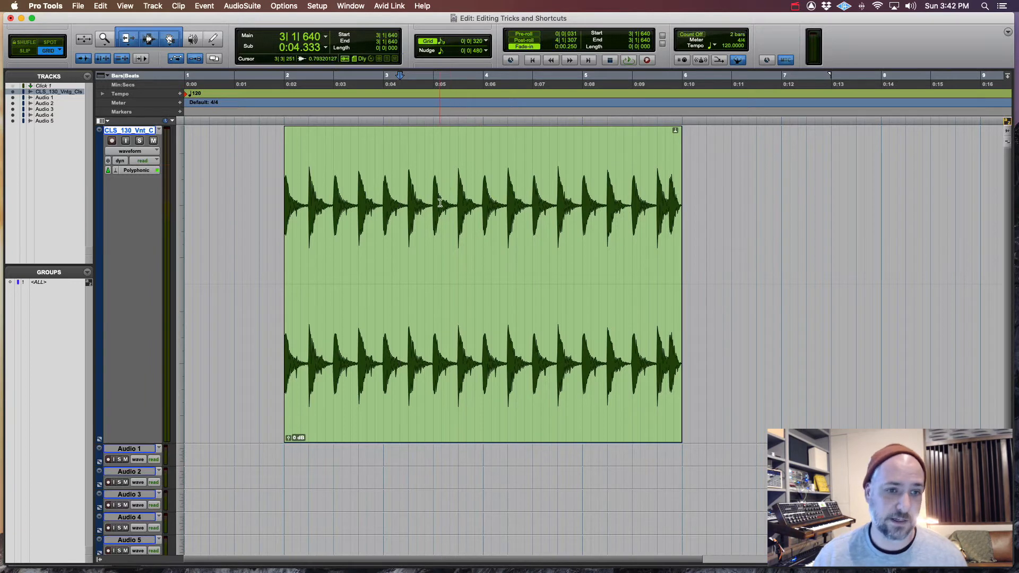
Place the insertion point before the clip at 1|4|640 and advance it transient by transient to 3|4|001.
{"action": "left_click", "coordinate": [274, 171]}
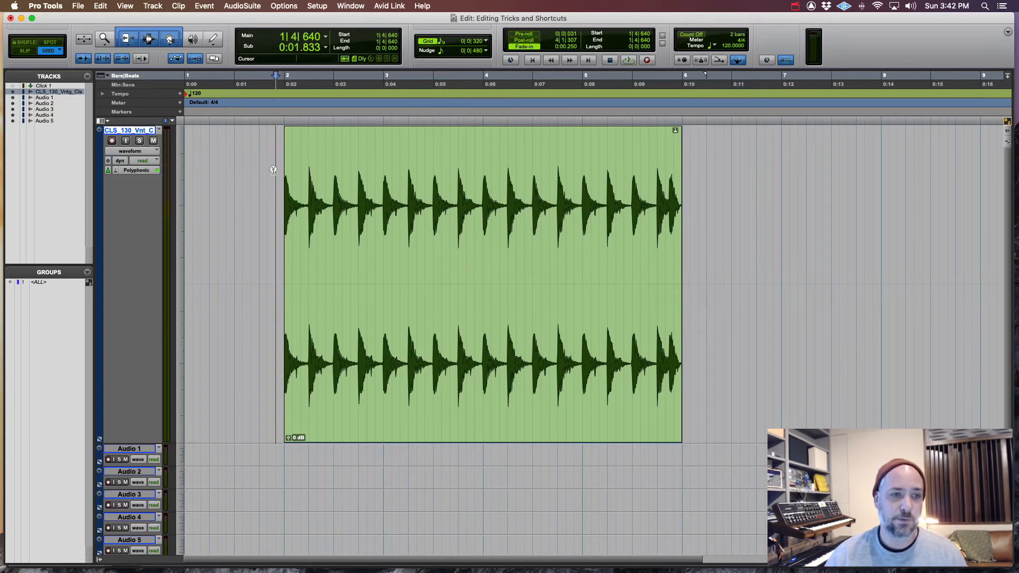
{"action": "key", "text": "Tab"}
{"action": "key", "text": "Tab"}
{"action": "key", "text": "Tab"}
{"action": "key", "text": "Tab"}
{"action": "key", "text": "Tab"}
{"action": "key", "text": "Tab"}
{"action": "key", "text": "Tab"}
{"action": "key", "text": "Tab"}
{"action": "key", "text": "Tab"}
{"action": "key", "text": "Tab"}
{"action": "key", "text": "Tab"}
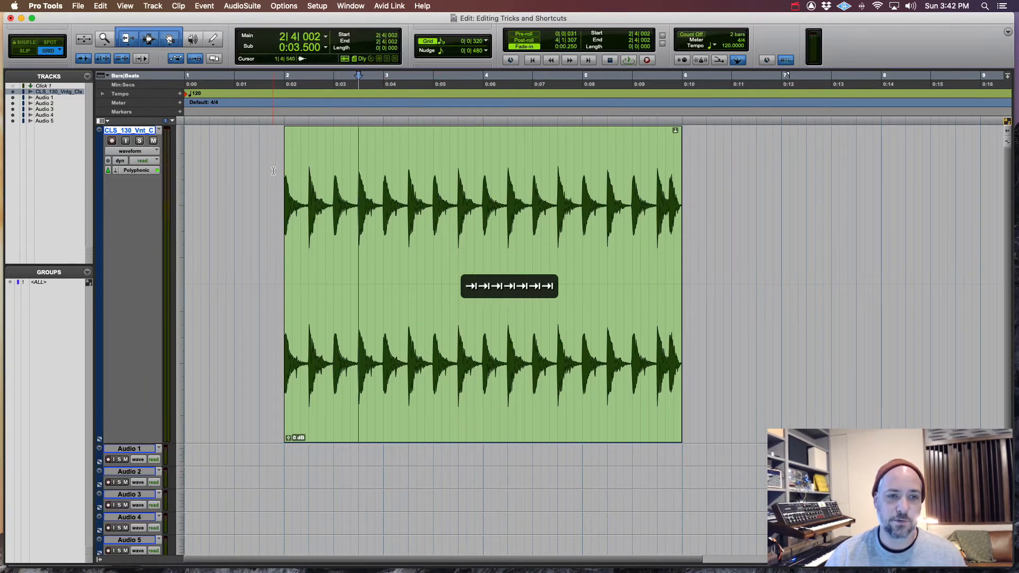
{"action": "key", "text": "Tab"}
{"action": "key", "text": "Tab"}
{"action": "key", "text": "Tab"}
{"action": "key", "text": "Tab"}
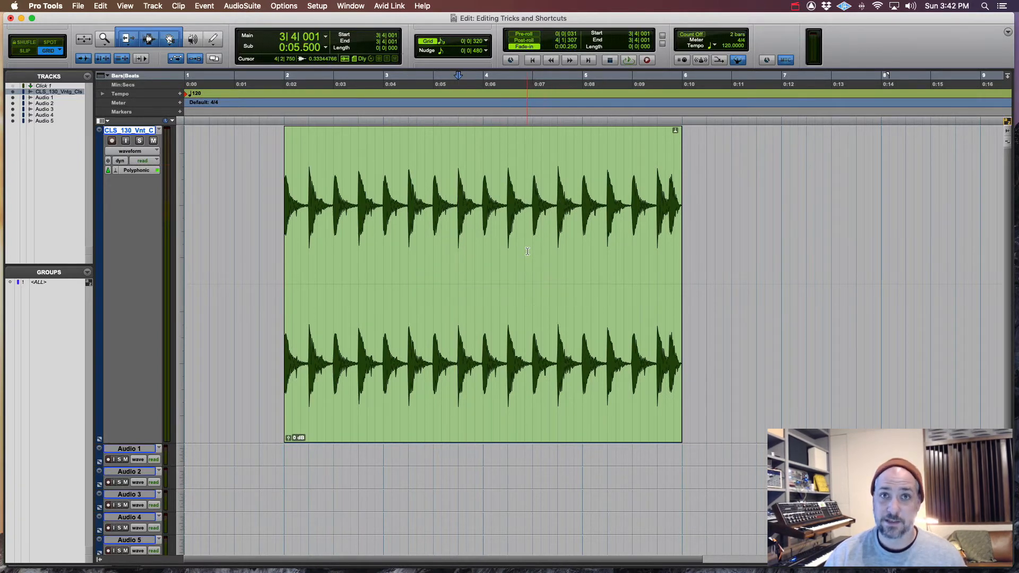
Extend the selection forward transient by transient from 3|4|001 to 5|1|002.
{"action": "key", "text": "shift+Tab"}
{"action": "key", "text": "shift+Tab"}
{"action": "key", "text": "shift+Tab"}
{"action": "key", "text": "shift+Tab"}
{"action": "key", "text": "shift+Tab"}
{"action": "key", "text": "shift+Tab"}
{"action": "key", "text": "shift+Tab"}
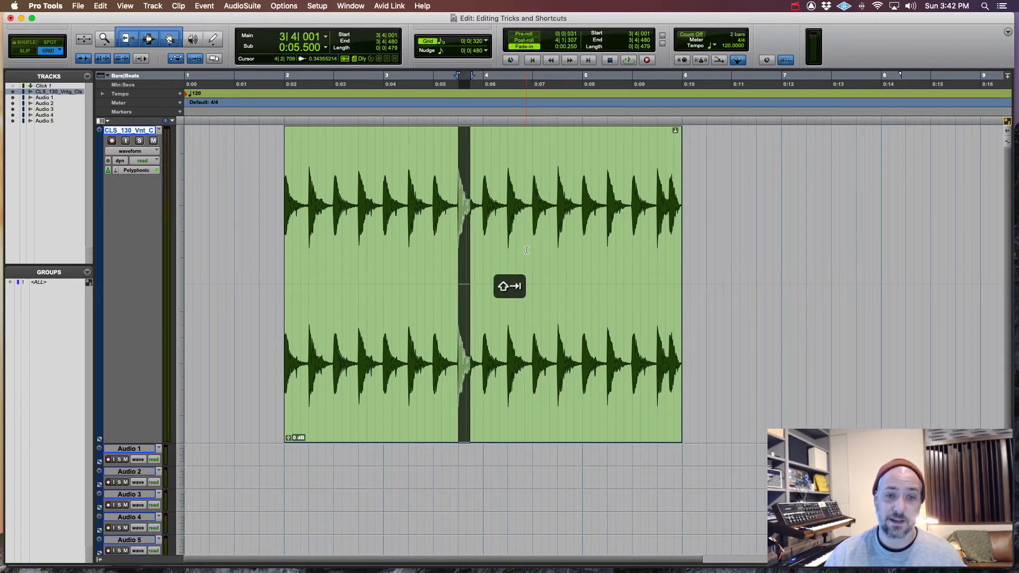
{"action": "key", "text": "shift+Tab"}
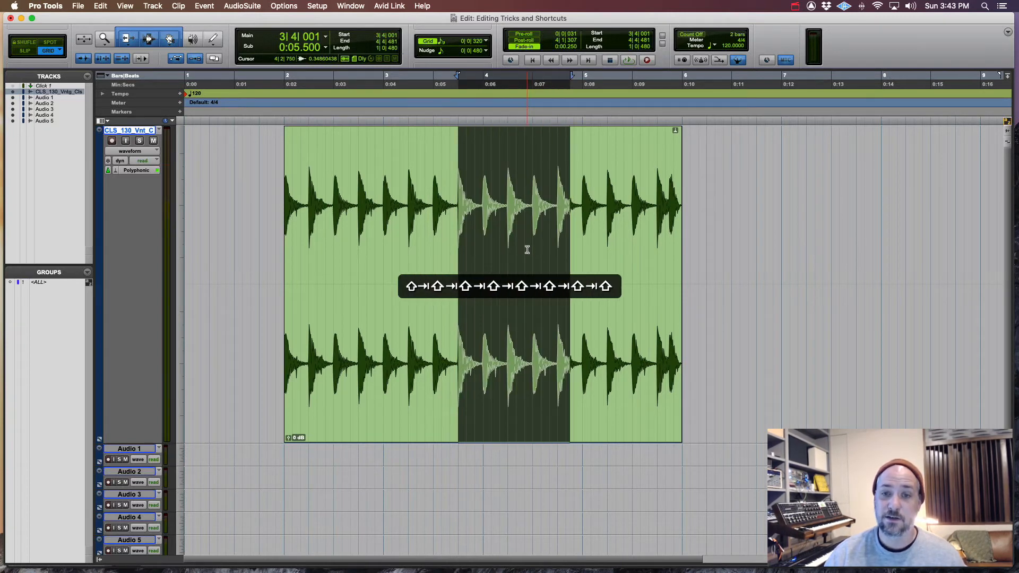
{"action": "key", "text": "shift+Tab"}
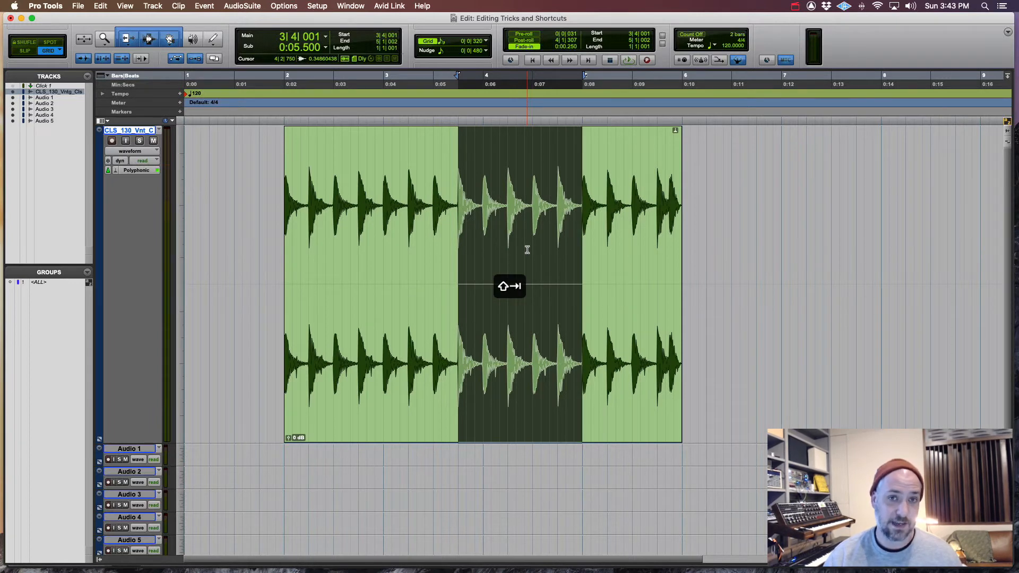
Extend the start of the selection backward transient by transient to 2|4|002.
{"action": "key", "text": "alt+shift+Tab"}
{"action": "key", "text": "alt+shift+Tab"}
{"action": "key", "text": "alt+shift+Tab"}
{"action": "key", "text": "alt+shift+Tab"}
{"action": "key", "text": "alt+shift+Tab"}
{"action": "key", "text": "alt+shift+Tab"}
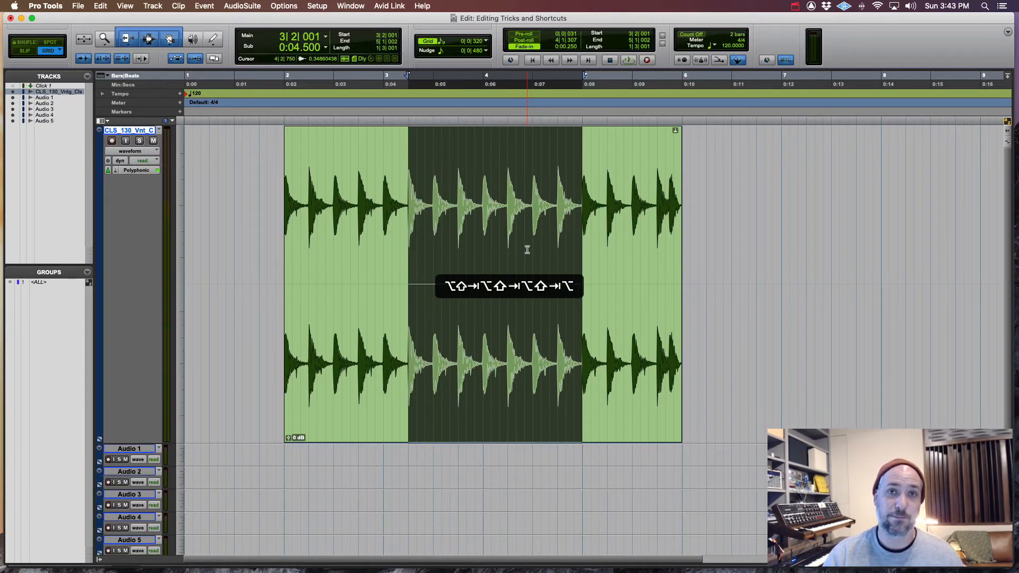
{"action": "key", "text": "alt+shift+Tab"}
{"action": "key", "text": "alt+shift+Tab"}
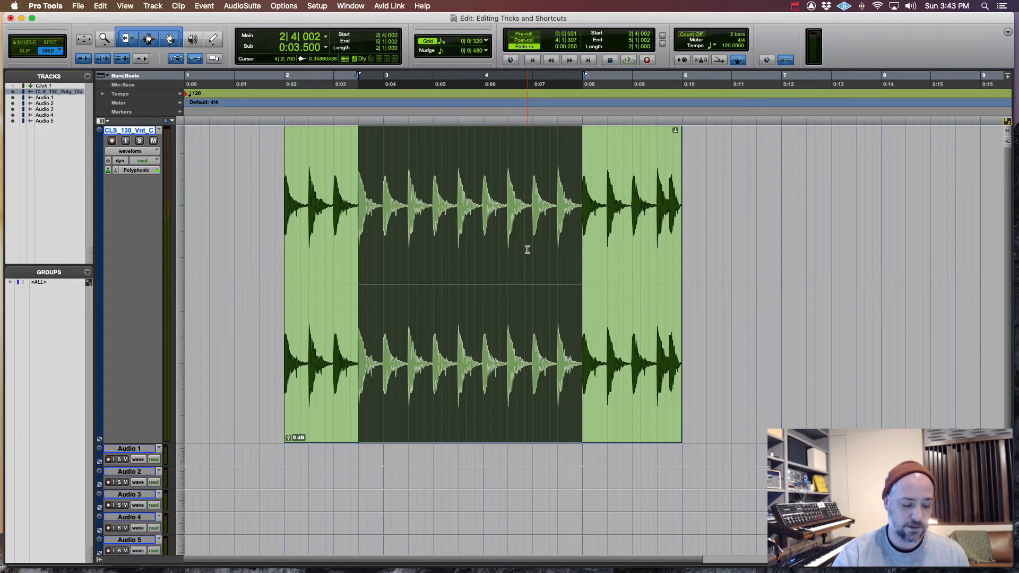
Trim the clip to the selection and undo it, and separate the clip at the selection and undo that too.
{"action": "key", "text": "super+t"}
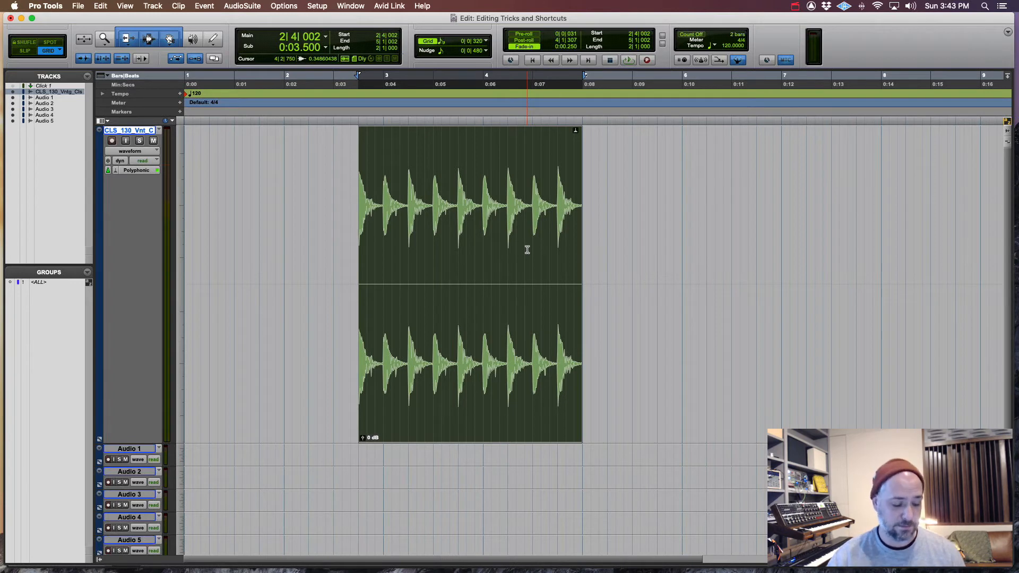
{"action": "key", "text": "z"}
{"action": "key", "text": "b"}
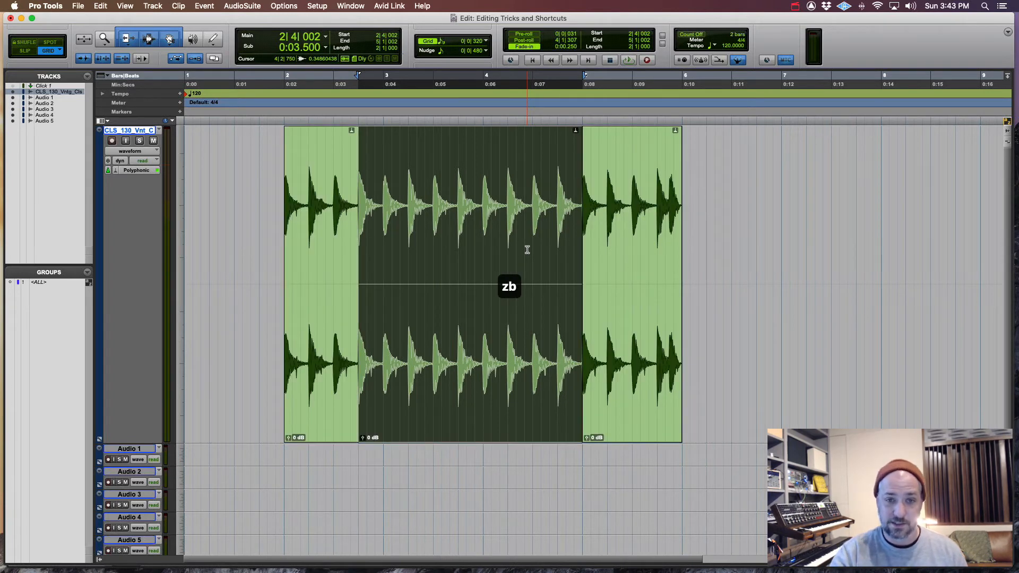
{"action": "key", "text": "z"}
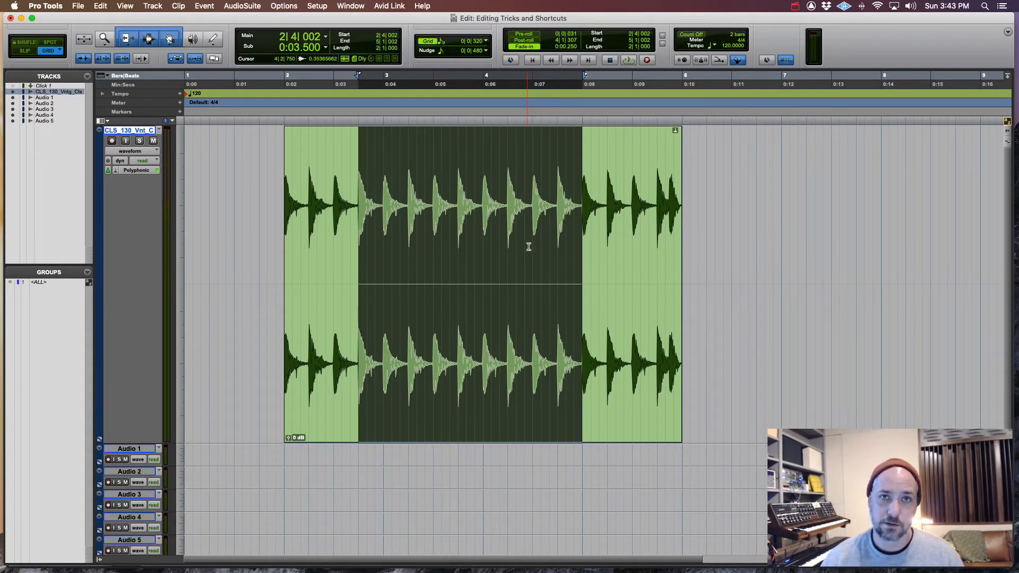
Cut the part of the clip from 3|4|640 to 5|1|000 and paste it at 6|2|320.
{"action": "left_click", "coordinate": [609, 168]}
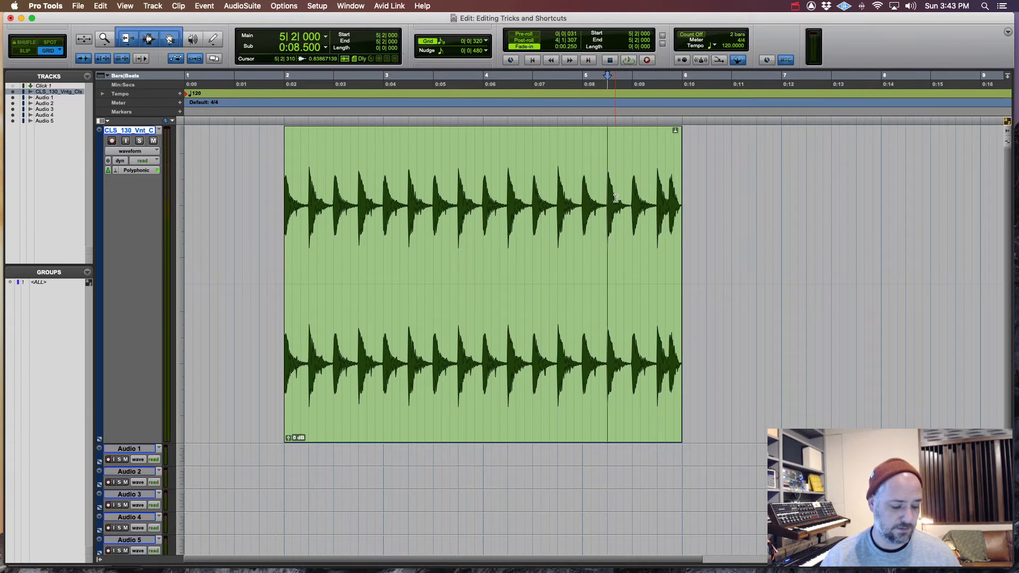
{"action": "left_click_drag", "start_coordinate": [582, 196], "coordinate": [474, 191]}
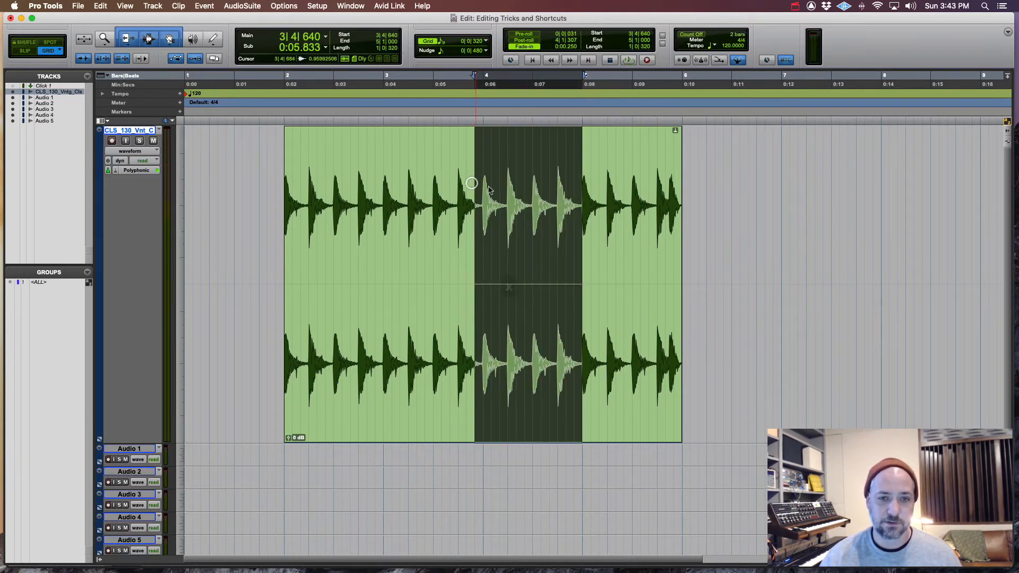
{"action": "key", "text": "x"}
{"action": "left_click", "coordinate": [716, 182]}
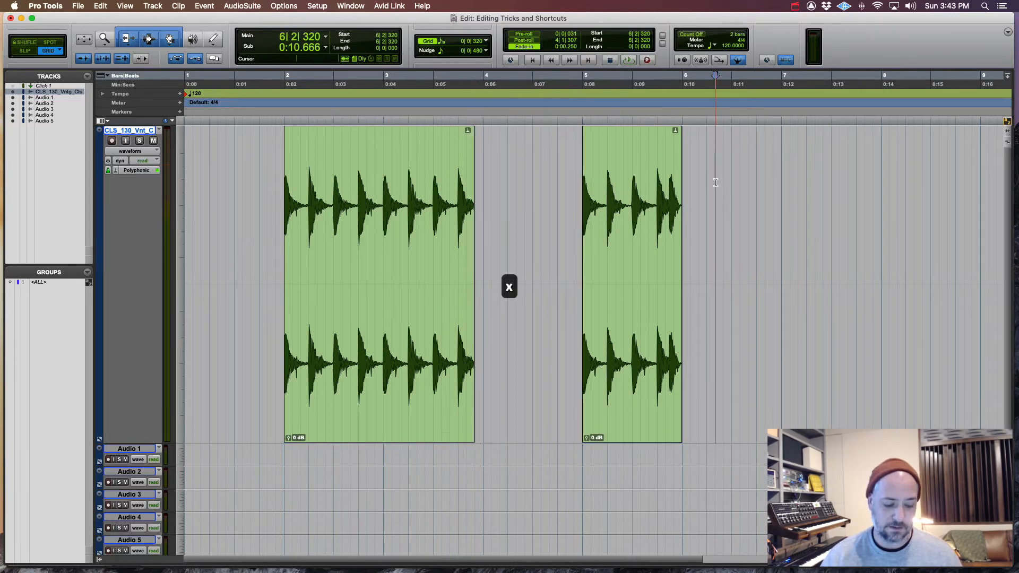
{"action": "key", "text": "super+v"}
Copy the clip that starts at 5|1|000 and paste it over the first clip at 2|4|000.
{"action": "left_click", "coordinate": [639, 328]}
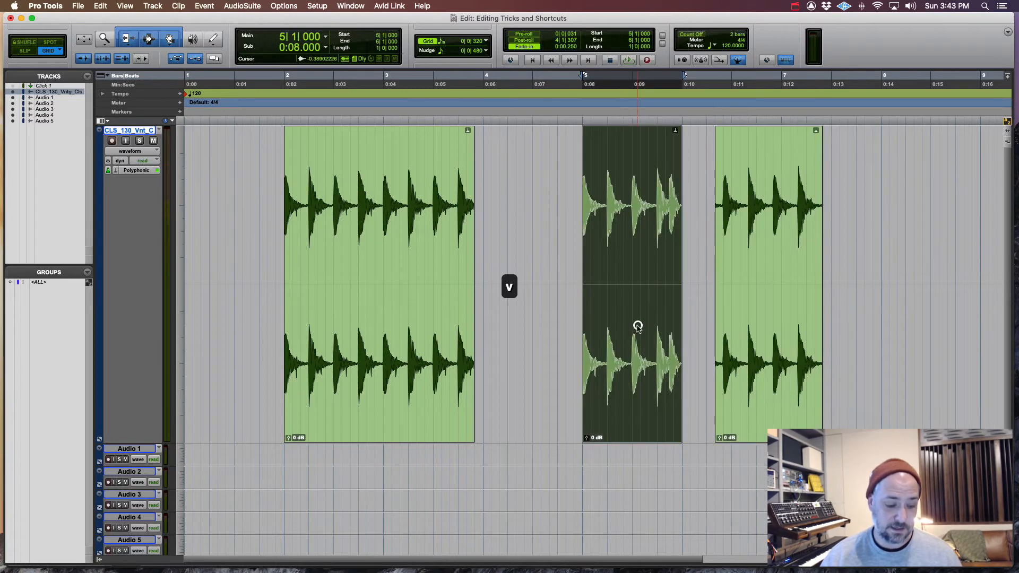
{"action": "key", "text": "super+c"}
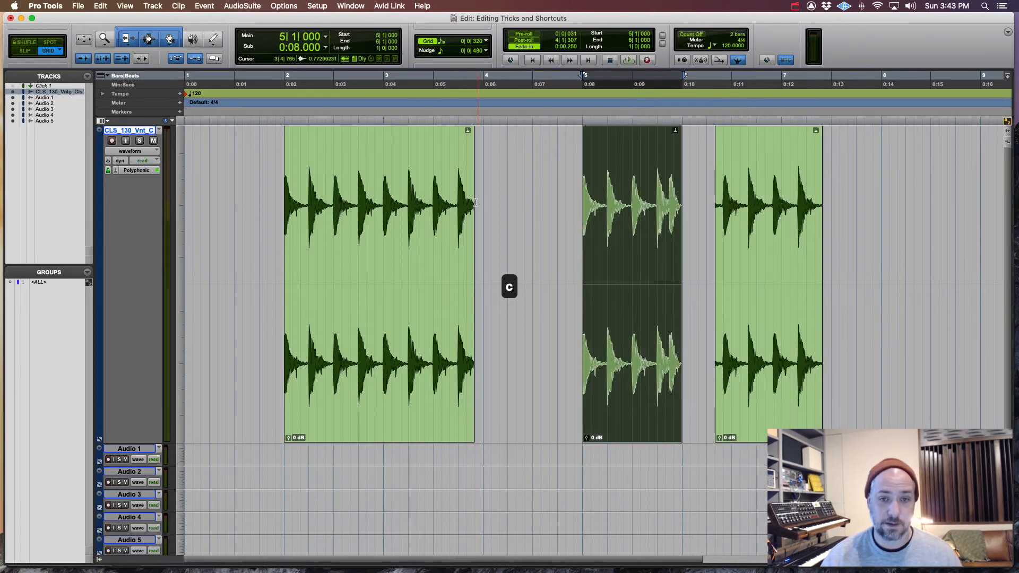
{"action": "left_click", "coordinate": [359, 165]}
{"action": "key", "text": "super+v"}
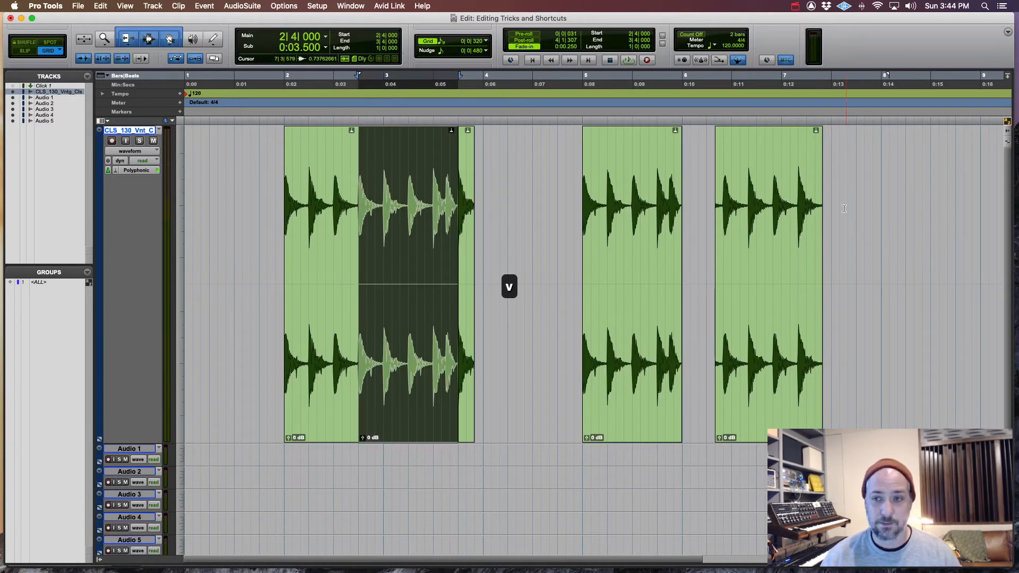
Undo both pastes, the cut and the earlier edits back through the duplication of the drum loop clip.
{"action": "key", "text": "super+z"}
{"action": "key", "text": "super+z"}
{"action": "key", "text": "super+z"}
{"action": "key", "text": "super+z"}
{"action": "key", "text": "super+z"}
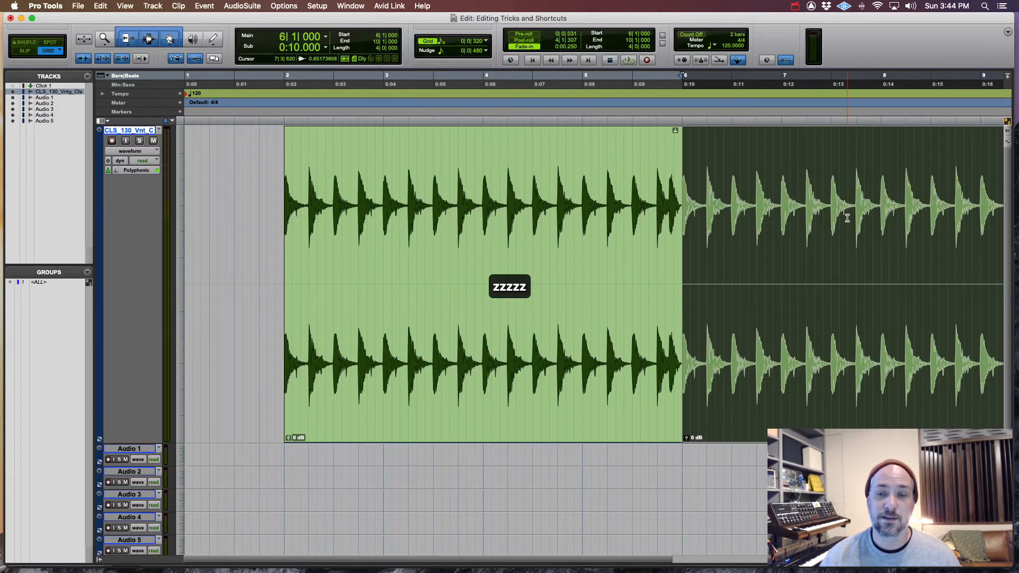
{"action": "key", "text": "super+z"}
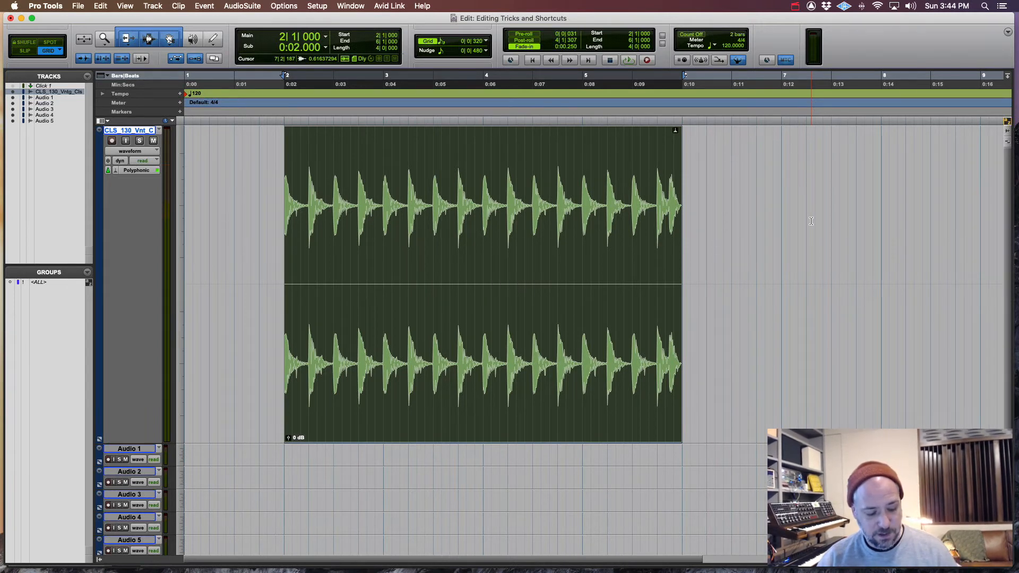
Select from 3|2|000 to 4|4|000 in the clip, separate the clip at the selection, and undo the separation.
{"action": "left_click", "coordinate": [540, 201]}
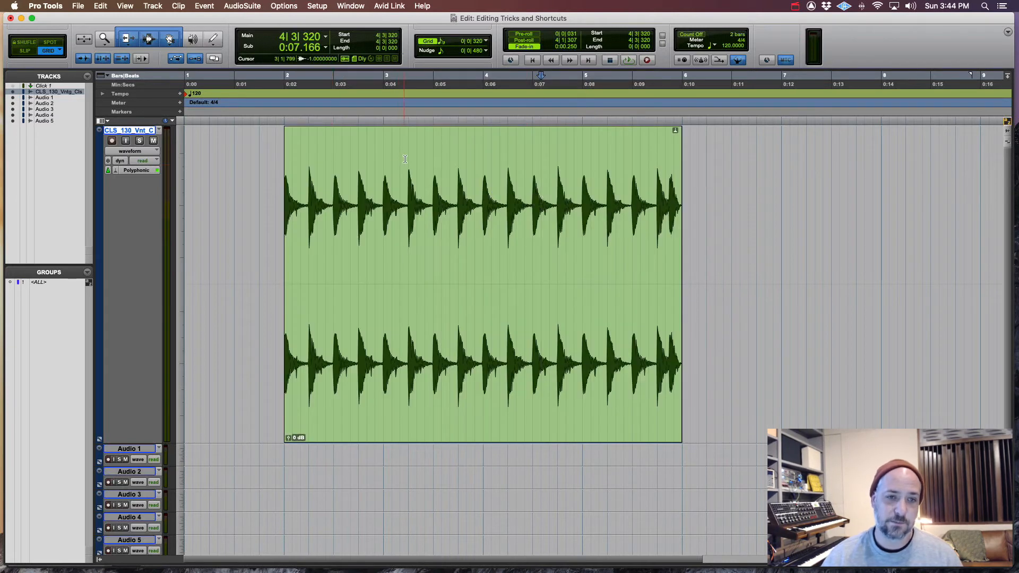
{"action": "left_click_drag", "start_coordinate": [404, 159], "coordinate": [557, 164]}
{"action": "key", "text": "b"}
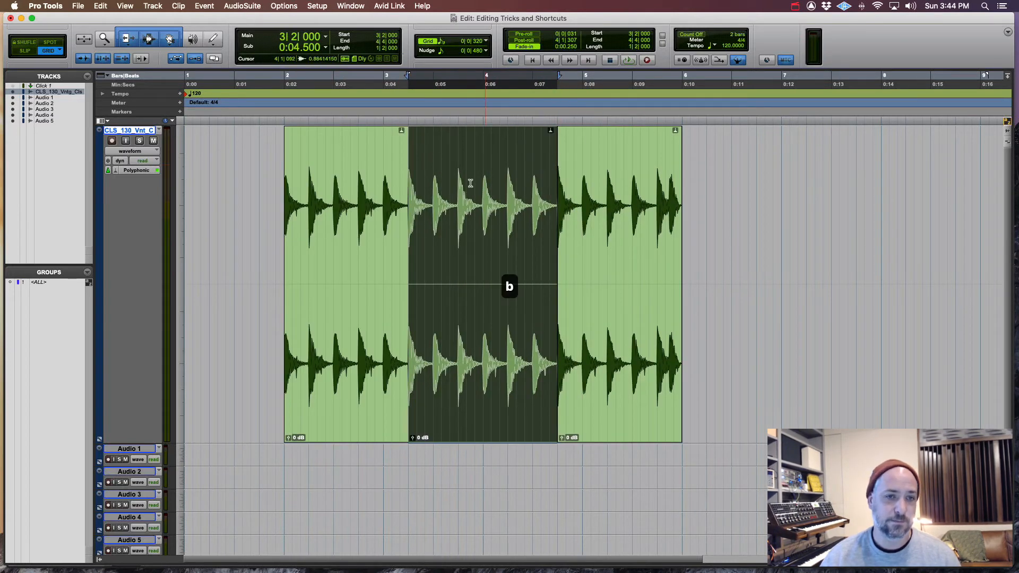
{"action": "left_click", "coordinate": [623, 169]}
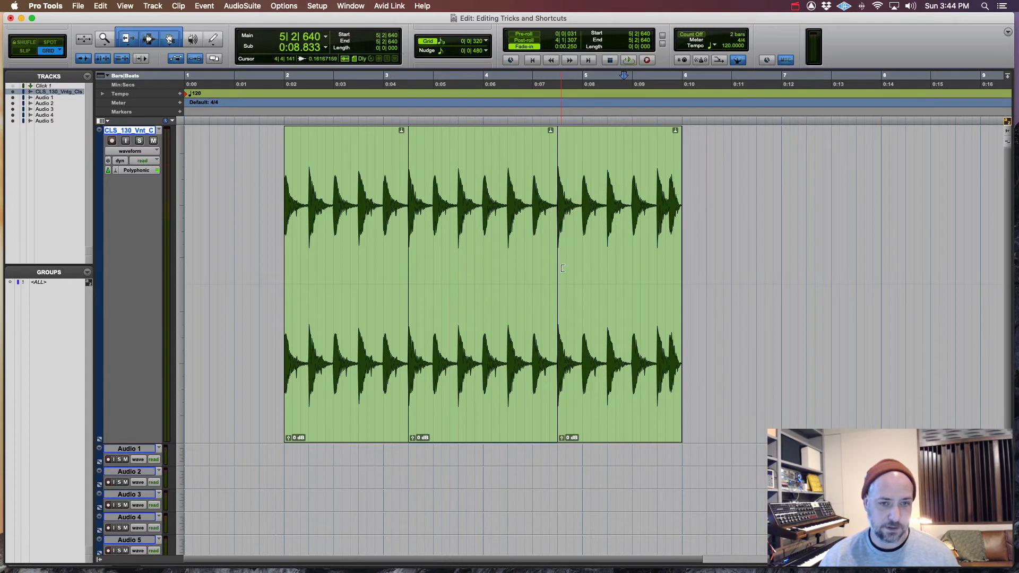
{"action": "key", "text": "z"}
Split the drum loop clip at five insertion points between 3|2|640 and 5|3|000, including one at 4|1|320.
{"action": "left_click", "coordinate": [427, 169]}
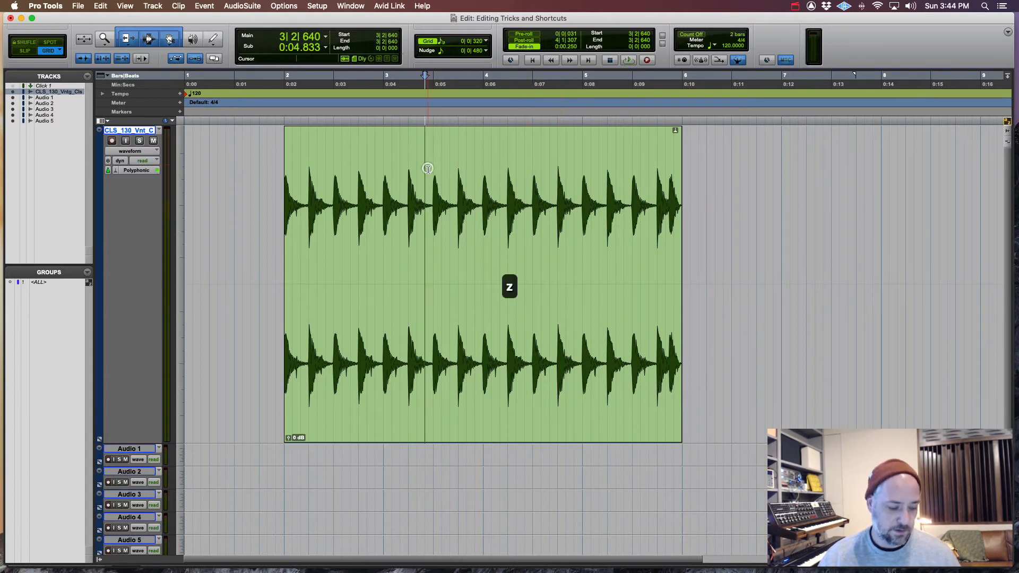
{"action": "key", "text": "b"}
{"action": "left_click", "coordinate": [490, 181]}
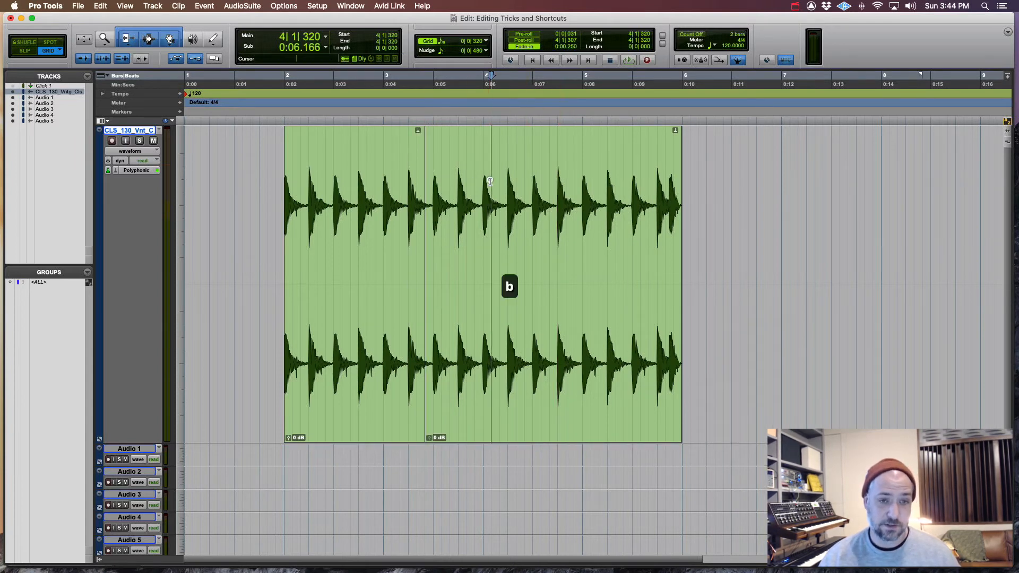
{"action": "key", "text": "b"}
{"action": "left_click", "coordinate": [549, 172]}
{"action": "key", "text": "b"}
{"action": "left_click", "coordinate": [590, 175]}
{"action": "key", "text": "b"}
{"action": "left_click", "coordinate": [629, 177]}
{"action": "key", "text": "b"}
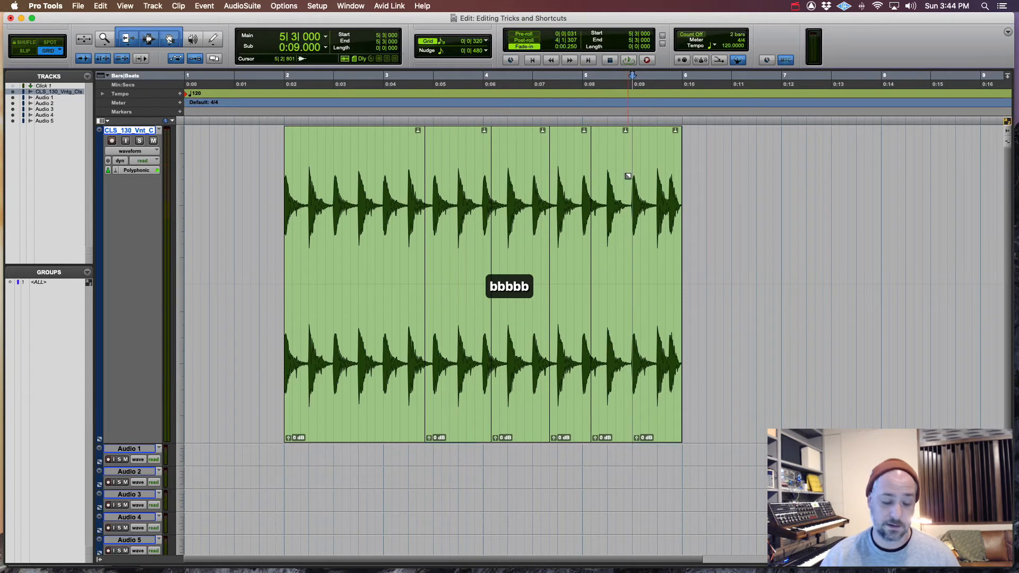
Undo all five splits of the drum loop clip.
{"action": "key", "text": "z"}
{"action": "key", "text": "z"}
{"action": "key", "text": "z"}
{"action": "key", "text": "z"}
{"action": "key", "text": "z"}
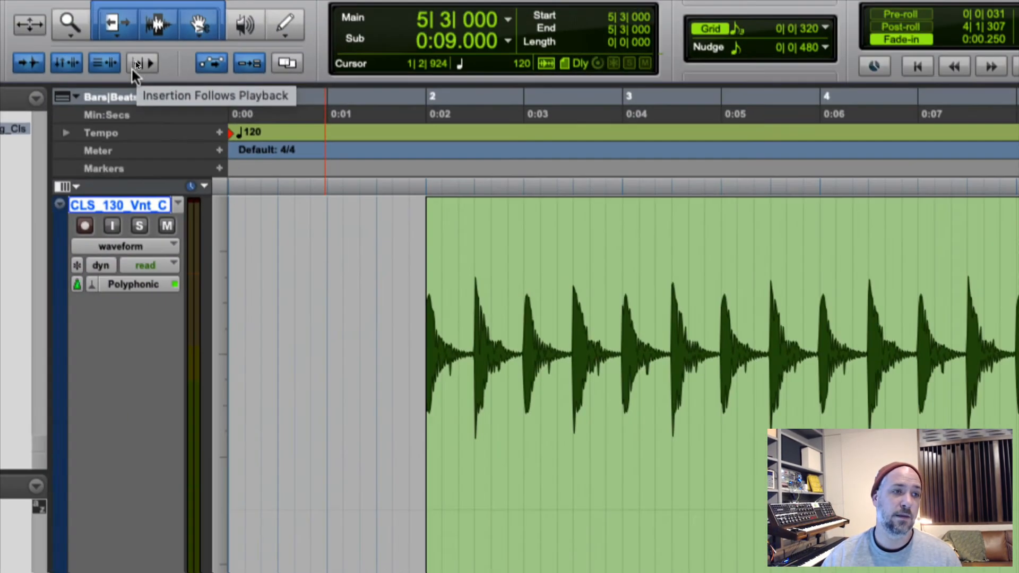
Turn on Insertion Follows Playback, play from the clip's start at 2|1|000, stop, resume playback and stop again.
{"action": "key", "text": "n"}
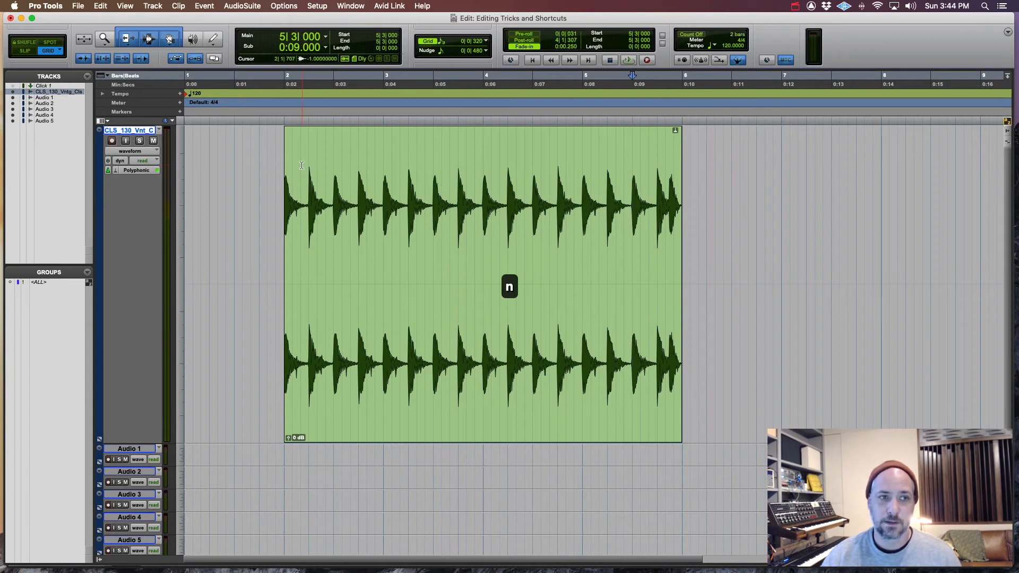
{"action": "left_click", "coordinate": [283, 145]}
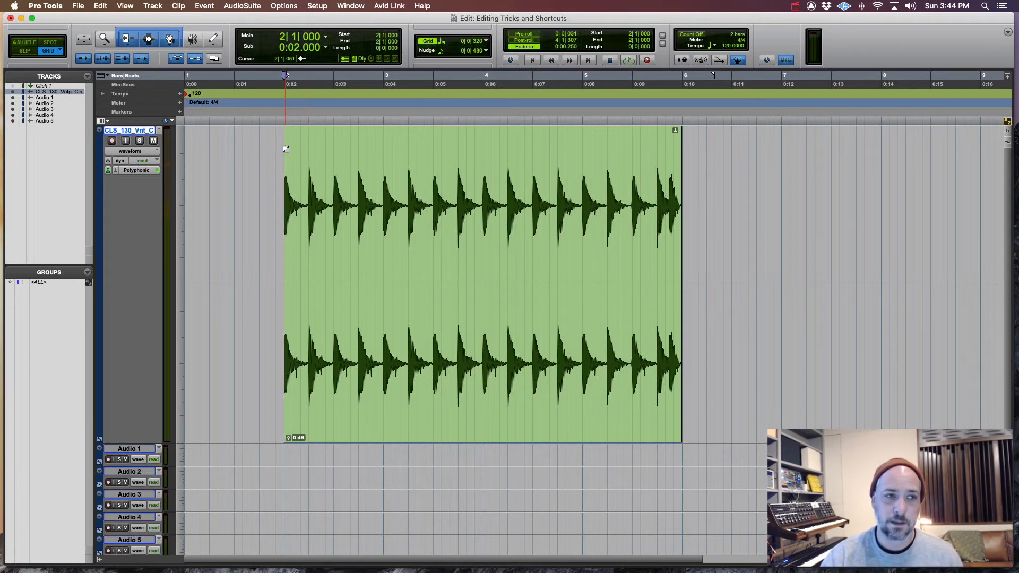
{"action": "key", "text": "space"}
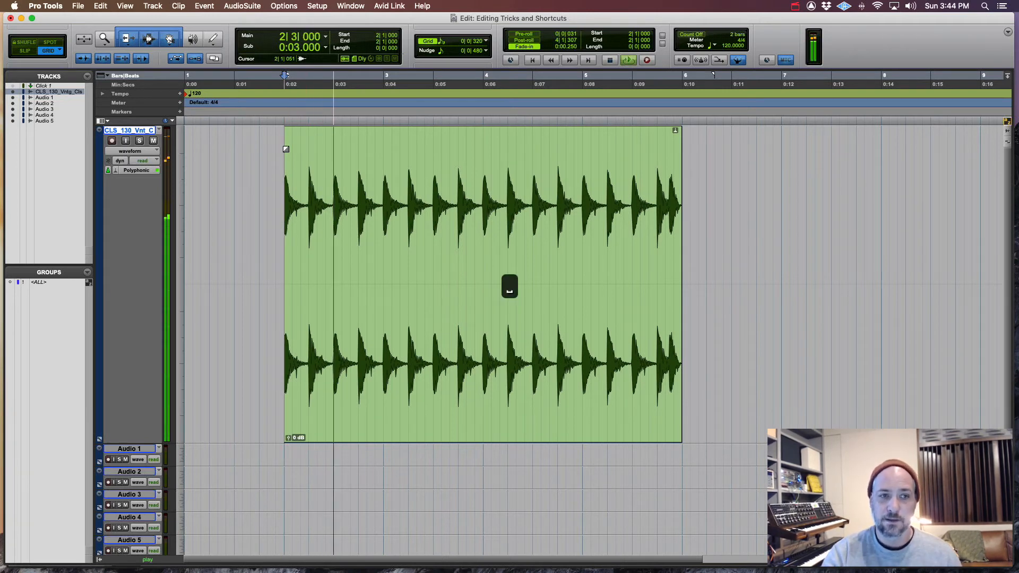
{"action": "key", "text": "space"}
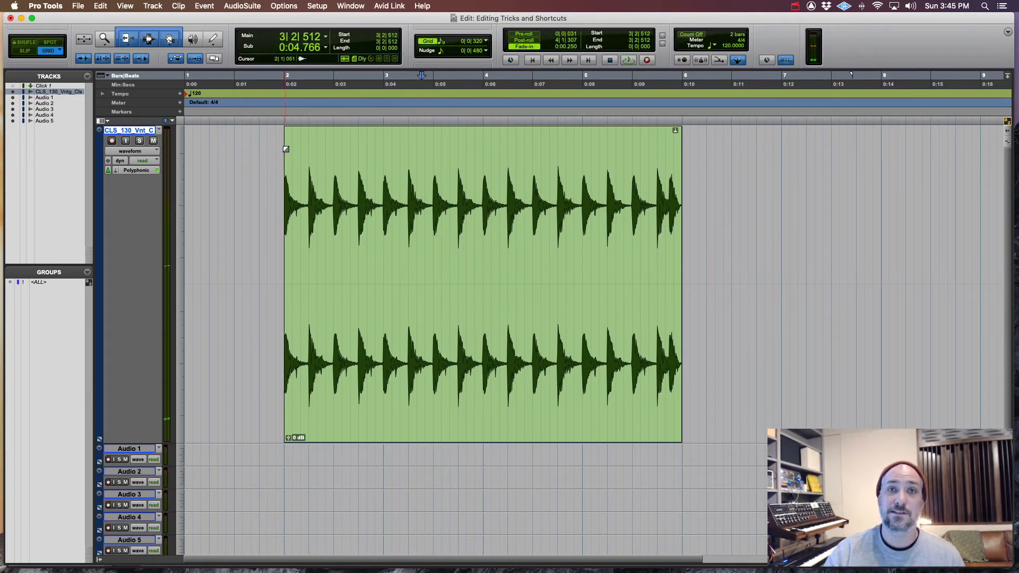
{"action": "key", "text": "space"}
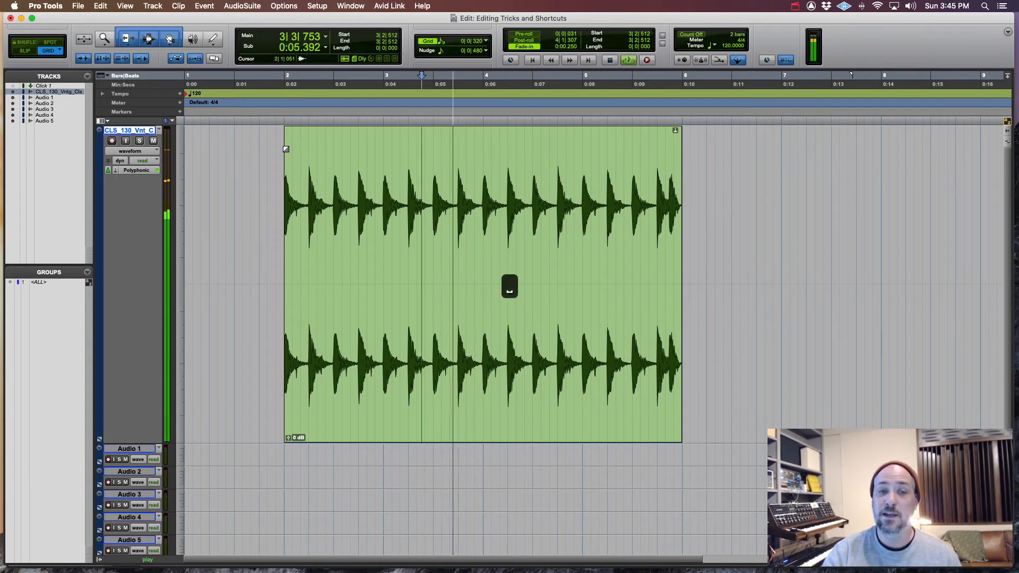
{"action": "key", "text": "space"}
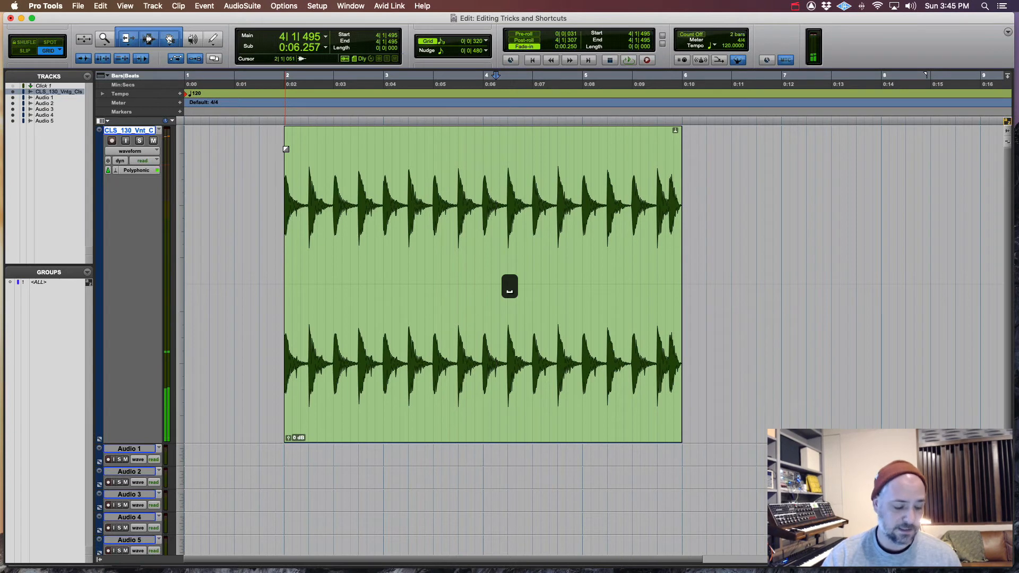
Turn off Insertion Follows Playback, then play from the clip's start at 2|1|000 and stop.
{"action": "key", "text": "n"}
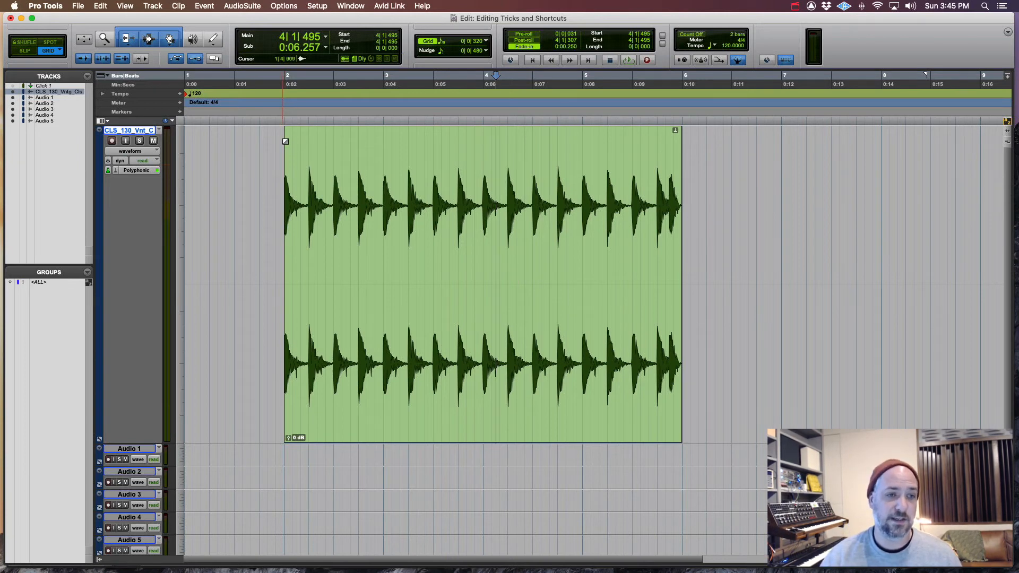
{"action": "left_click", "coordinate": [285, 141]}
{"action": "key", "text": "space"}
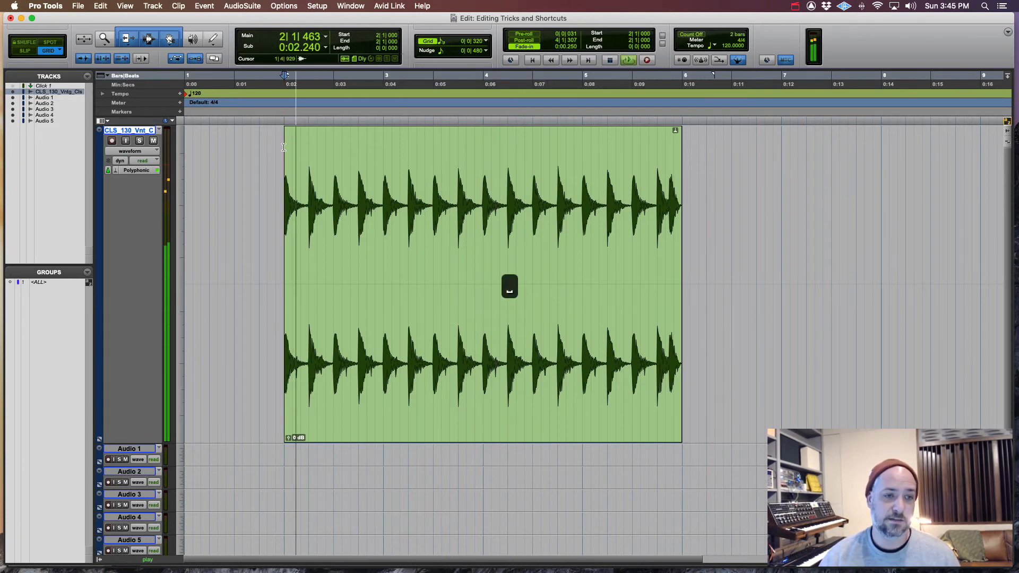
{"action": "key", "text": "space"}
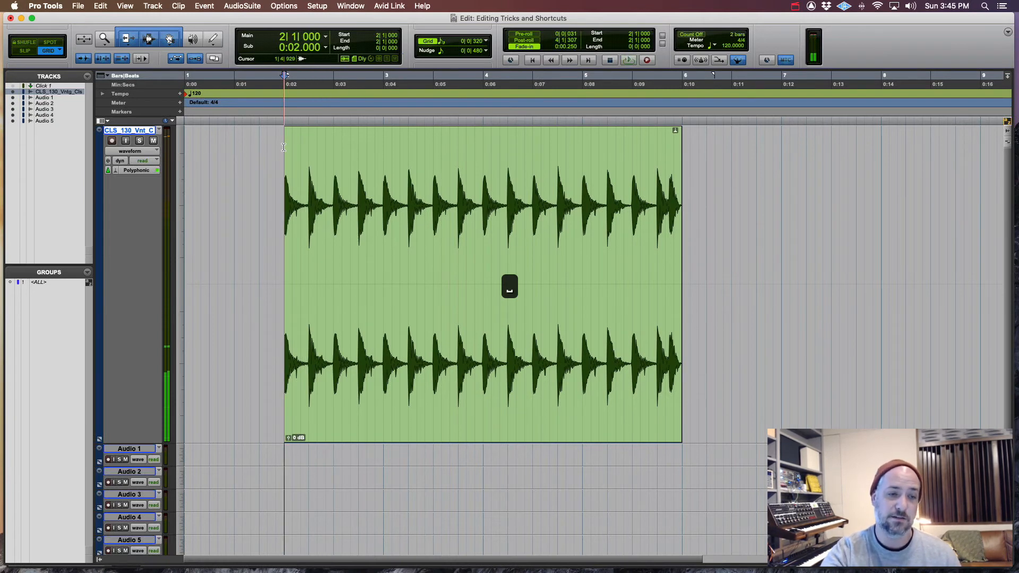
Play the drum loop clip from 2|1|000 and stop playback.
{"action": "key", "text": "space"}
{"action": "key", "text": "space"}
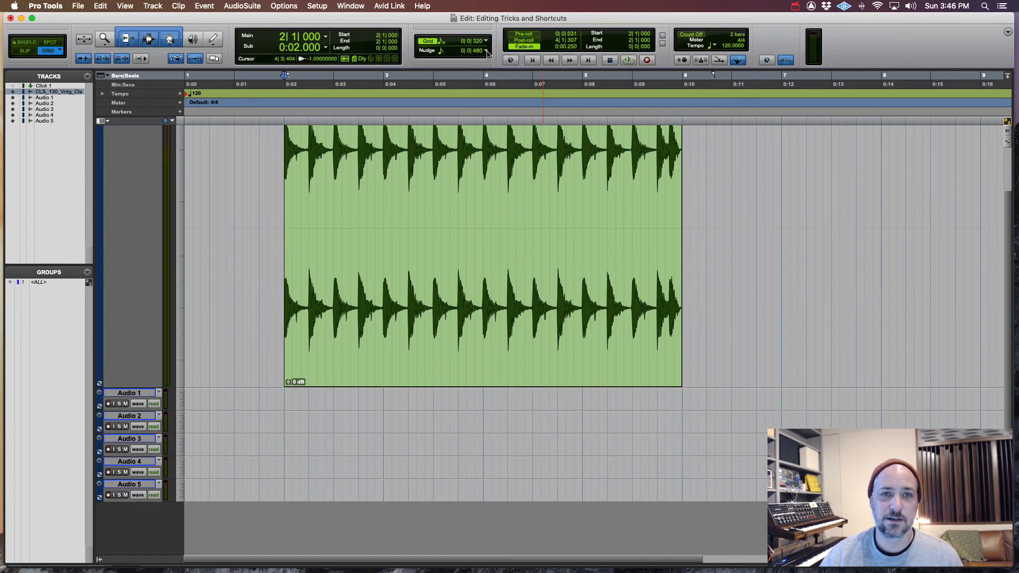
Switch the main time scale to Min:Secs and set the nudge value to 10 msec.
{"action": "left_click", "coordinate": [483, 41]}
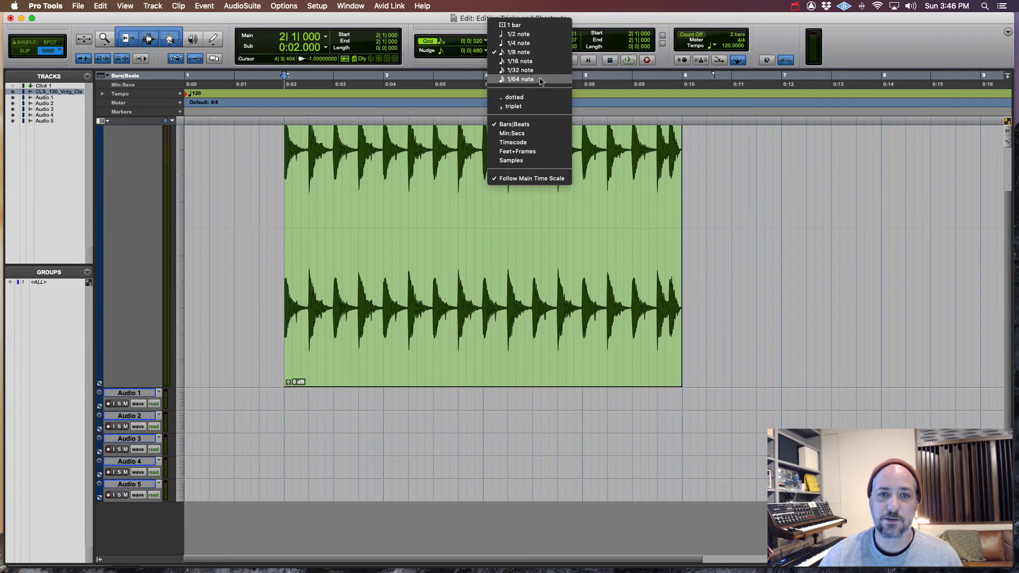
{"action": "left_click", "coordinate": [534, 179]}
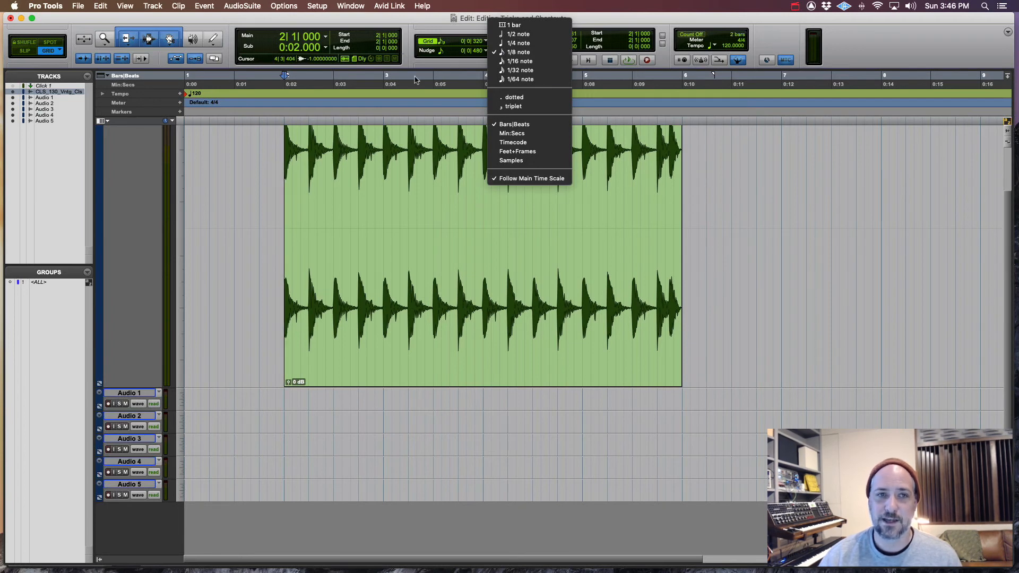
{"action": "left_click", "coordinate": [327, 44]}
{"action": "left_click", "coordinate": [347, 48]}
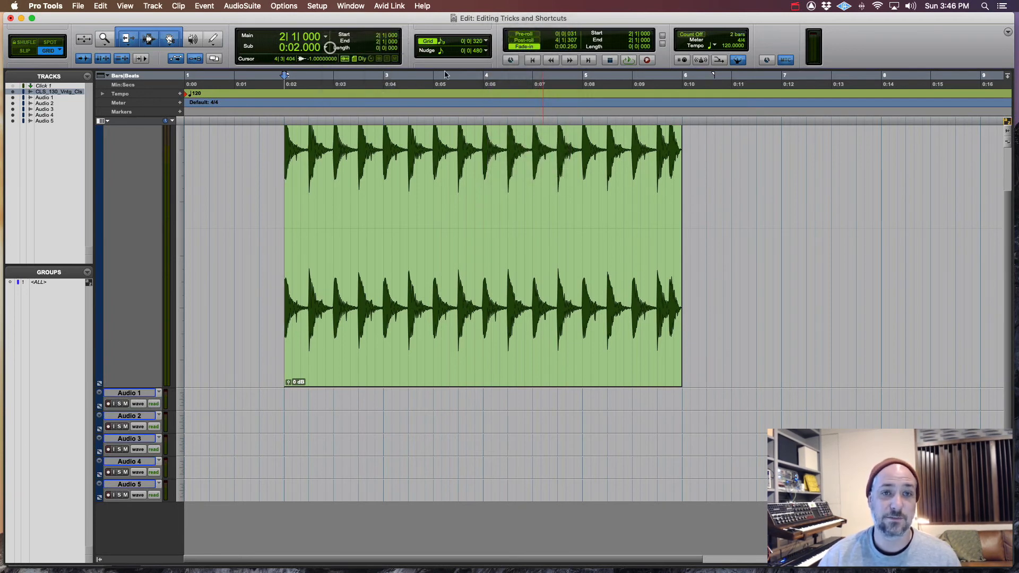
{"action": "left_click", "coordinate": [485, 51]}
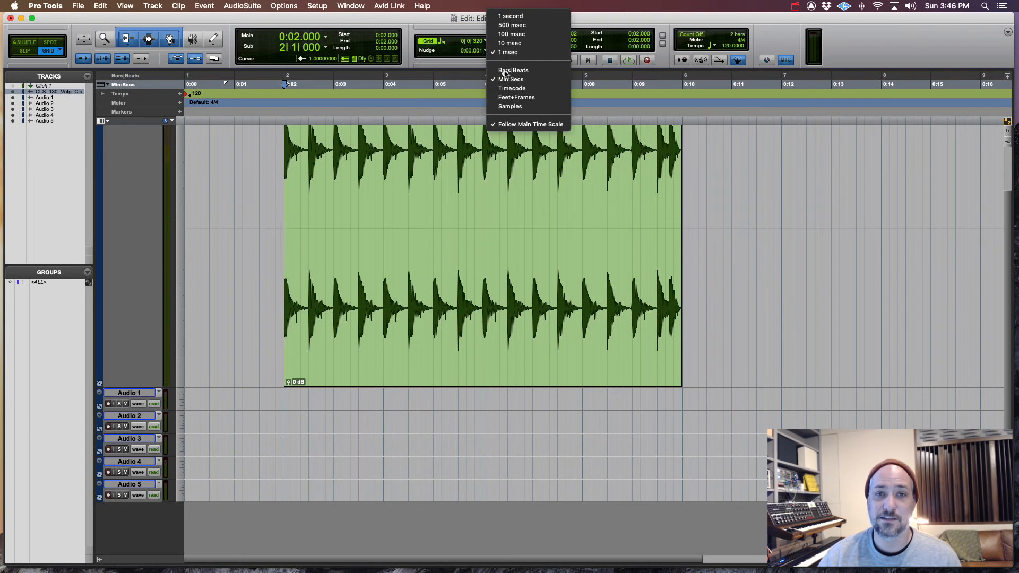
{"action": "left_click", "coordinate": [509, 43]}
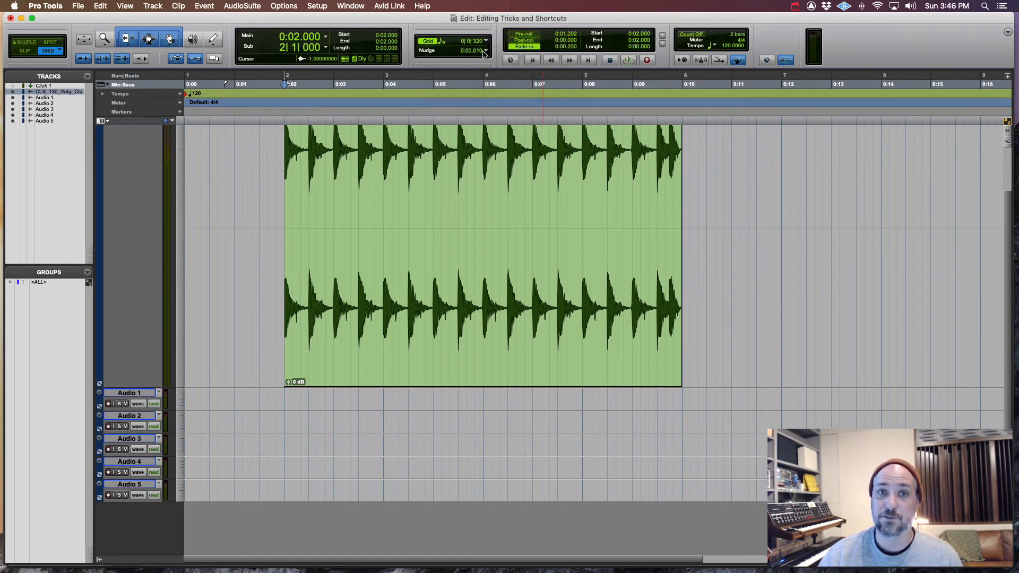
Return the main time scale to Bars|Beats and choose a 1/8 note nudge value.
{"action": "left_click", "coordinate": [325, 37]}
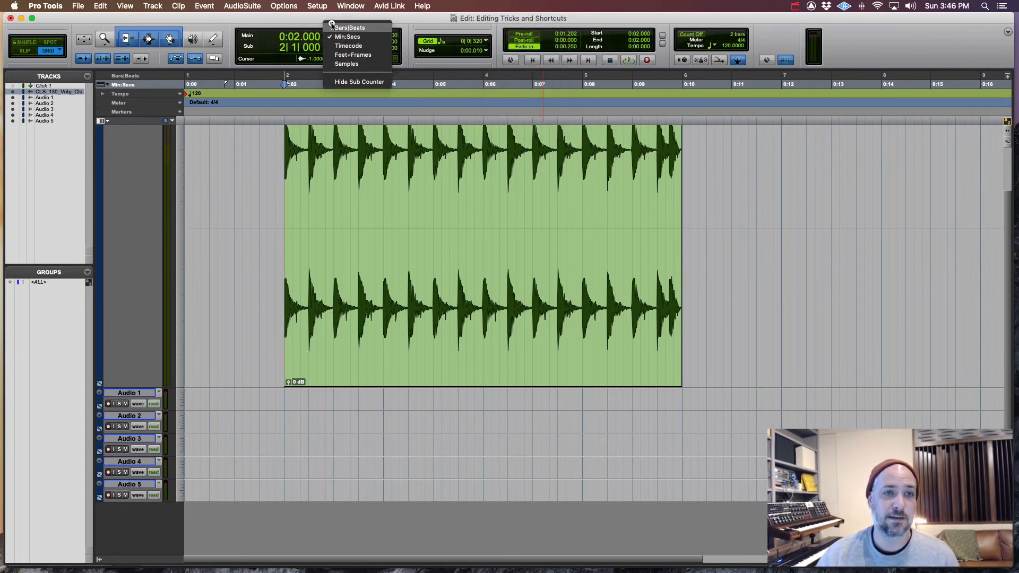
{"action": "left_click", "coordinate": [349, 28]}
{"action": "left_click", "coordinate": [486, 51]}
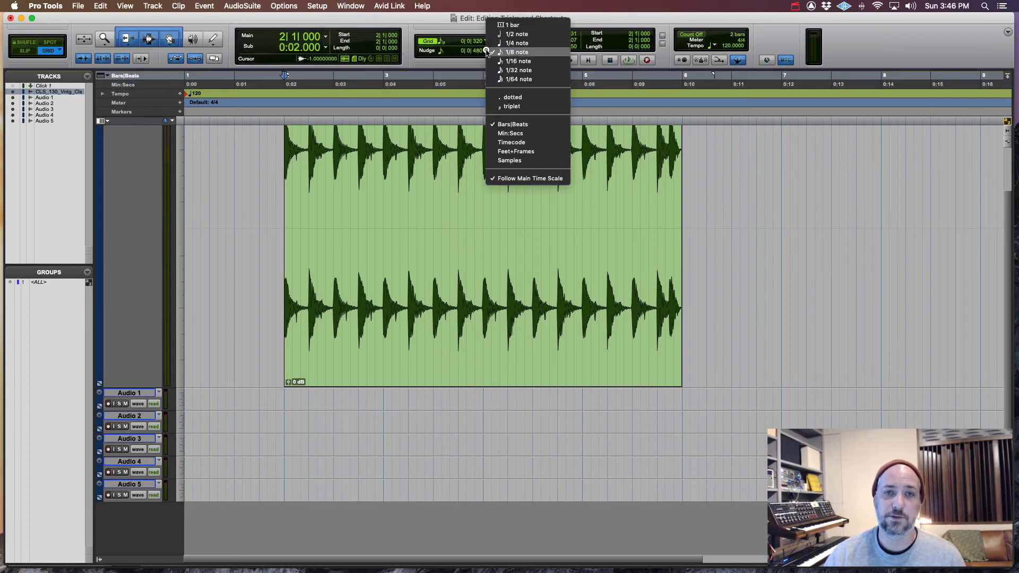
{"action": "left_click", "coordinate": [522, 52]}
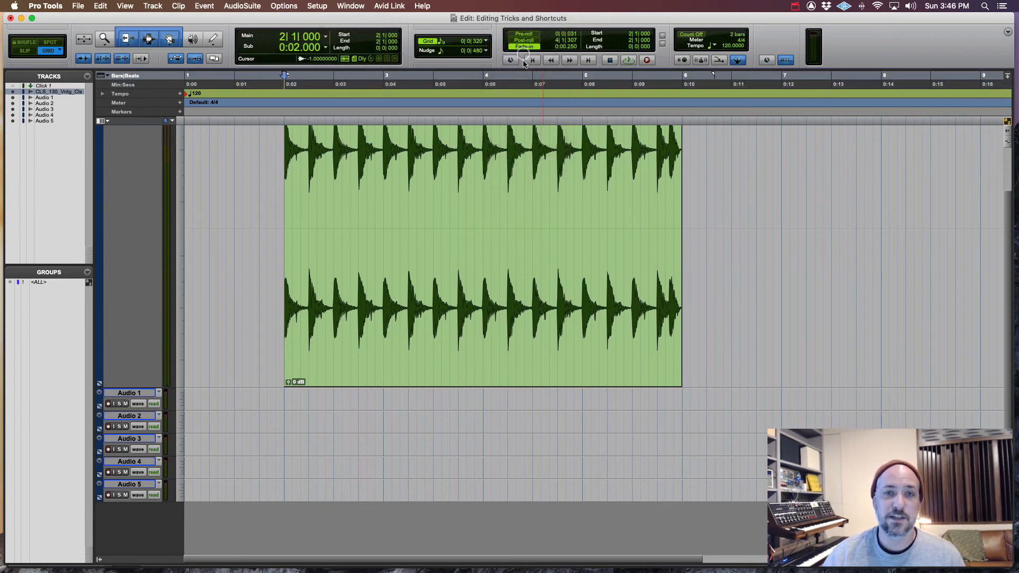
Select the drum loop clip and nudge it a 1/8 note earlier and later, returning it to 2|1|000.
{"action": "left_click", "coordinate": [488, 296]}
{"action": "key", "text": "ctrl+Up"}
{"action": "key", "text": "t"}
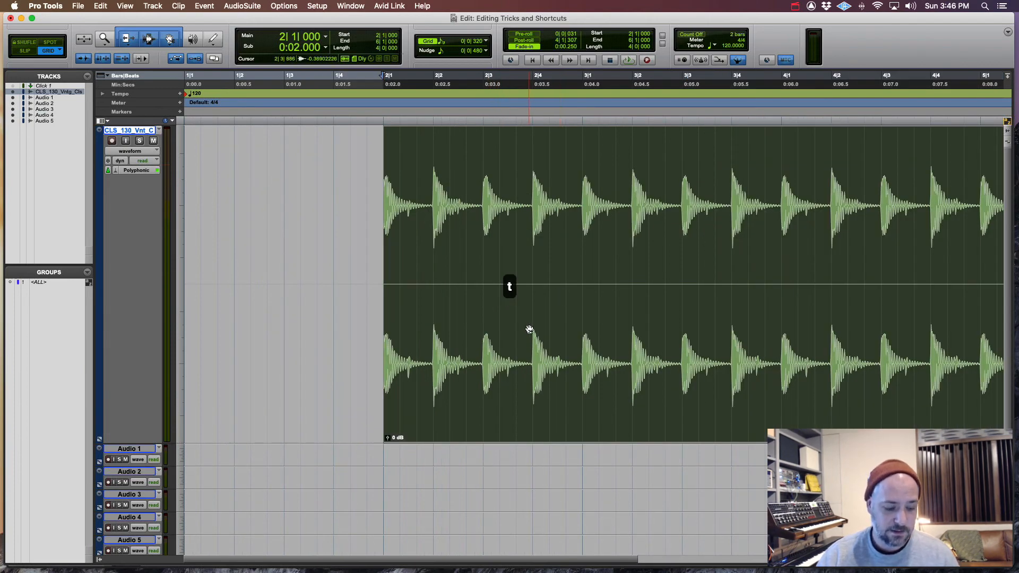
{"action": "key", "text": "r"}
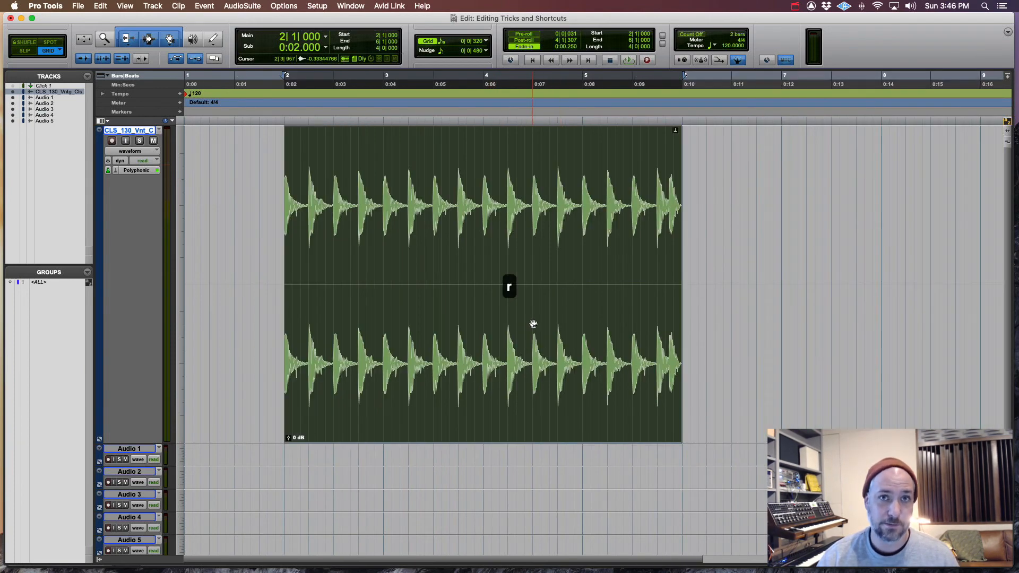
{"action": "key", "text": "t"}
{"action": "key", "text": "t"}
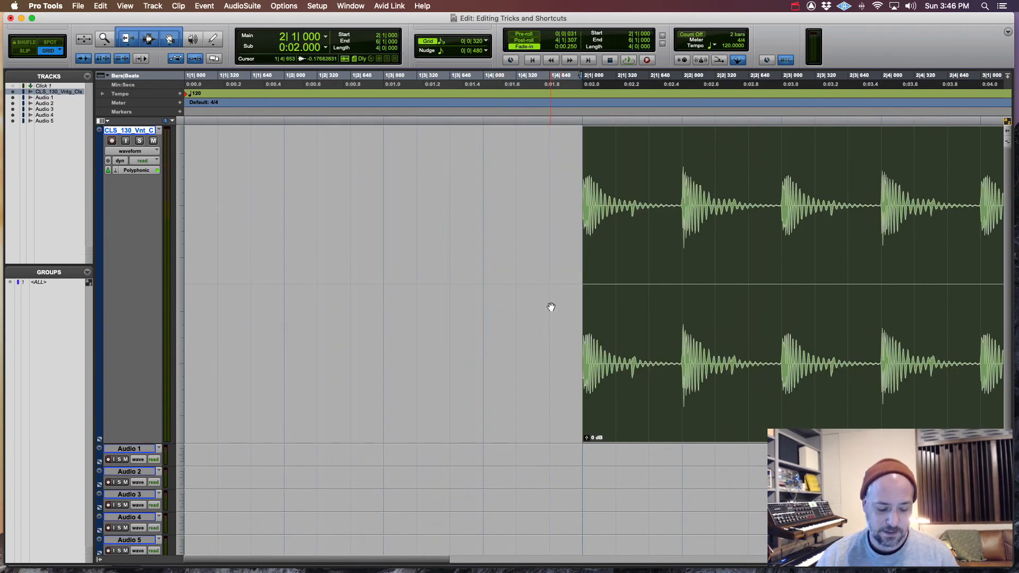
{"action": "key", "text": "comma"}
{"action": "key", "text": "period"}
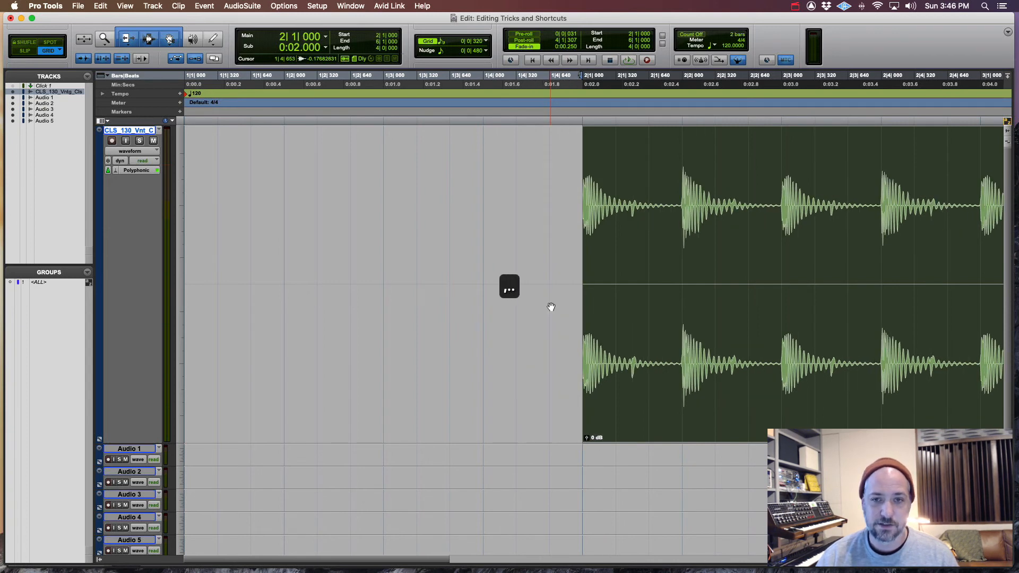
{"action": "key", "text": "period"}
{"action": "key", "text": "comma"}
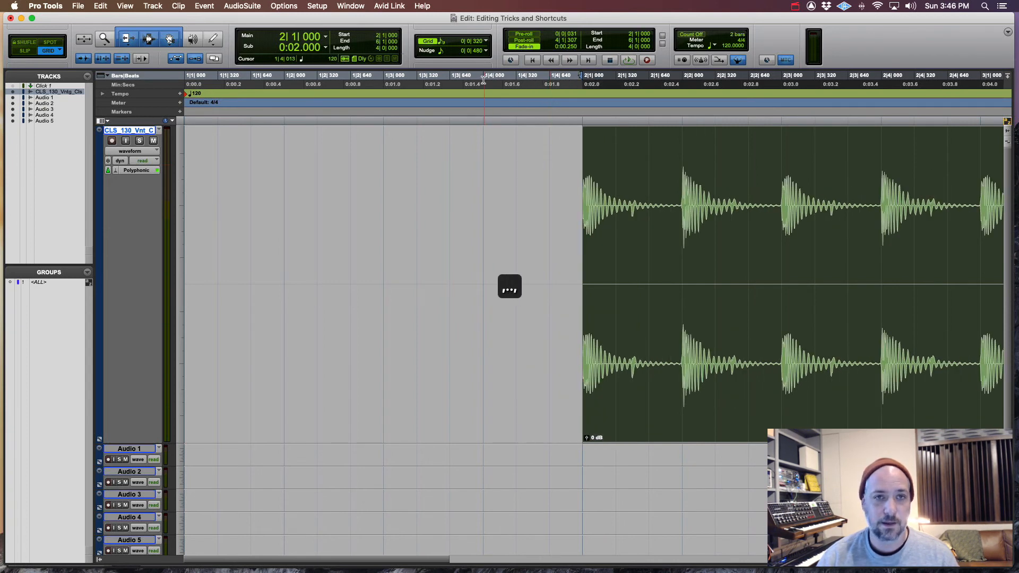
Turn off triplet for the 1/8 note grid and nudge the selected clip back and forth, ending at 2|1|000.
{"action": "left_click", "coordinate": [486, 51]}
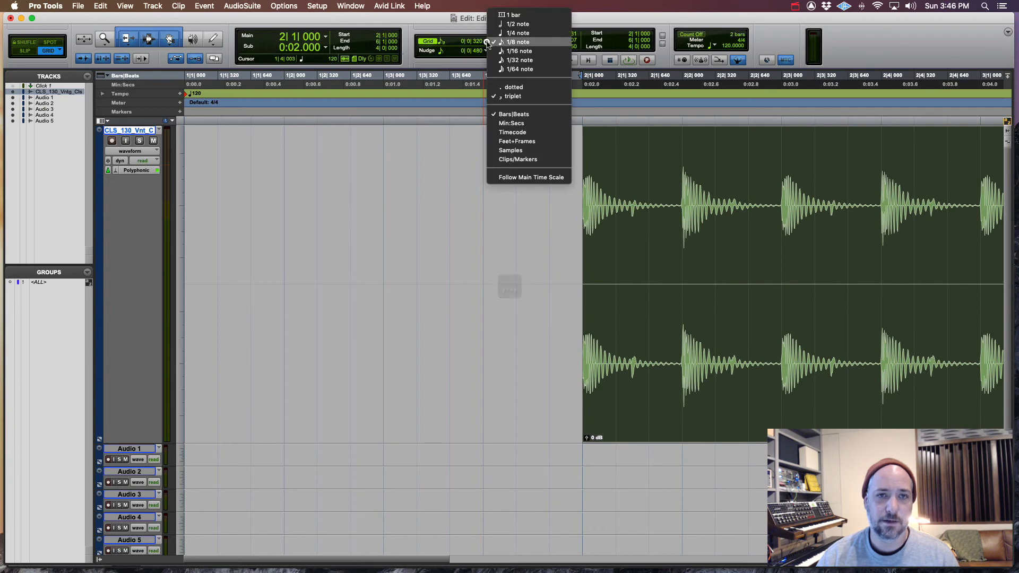
{"action": "left_click", "coordinate": [508, 98]}
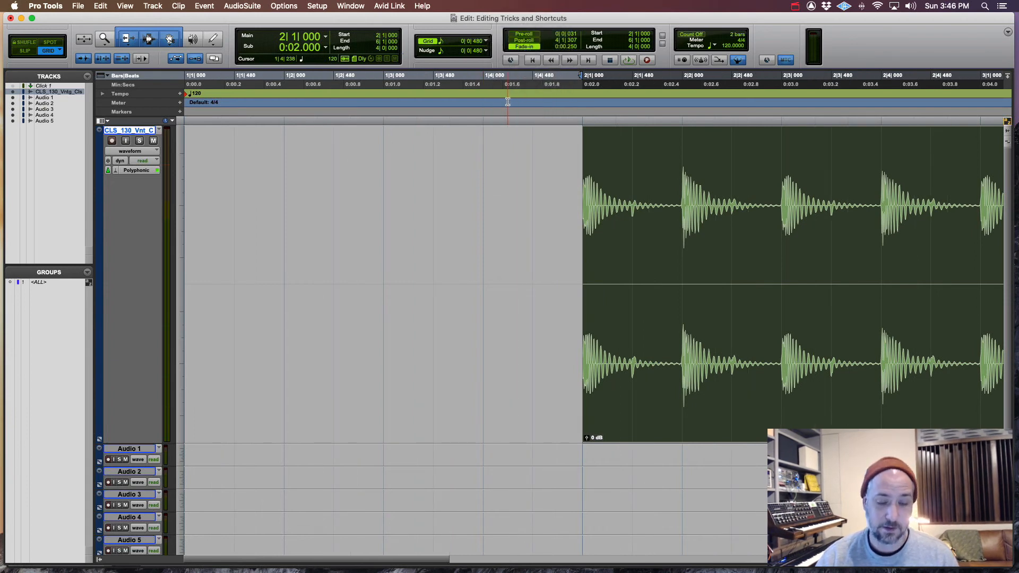
{"action": "key", "text": "comma"}
{"action": "key", "text": "period"}
{"action": "key", "text": "period"}
{"action": "key", "text": "comma"}
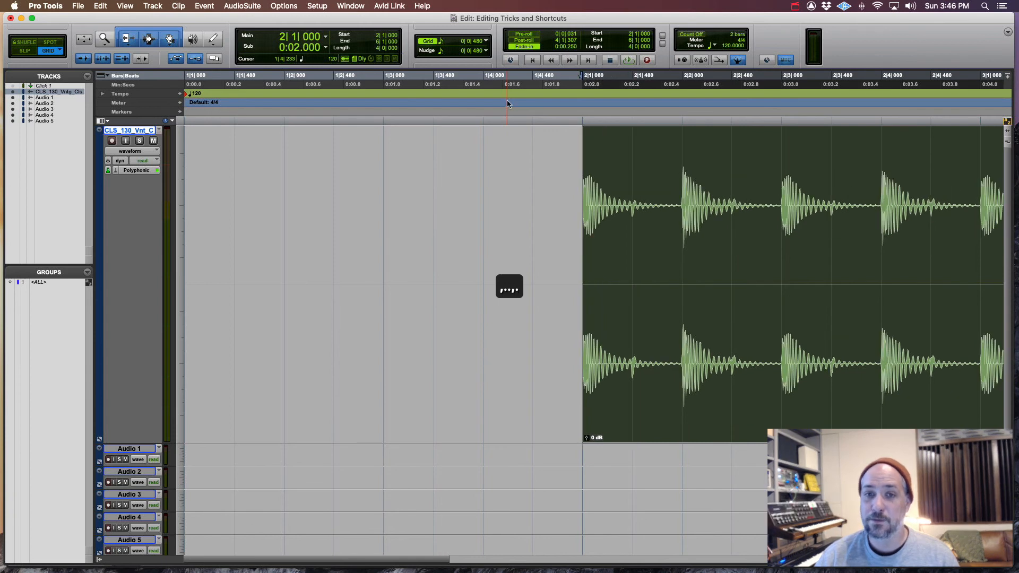
{"action": "key", "text": "period"}
{"action": "key", "text": "comma"}
{"action": "key", "text": "comma"}
{"action": "key", "text": "period"}
{"action": "key", "text": "period"}
{"action": "key", "text": "comma"}
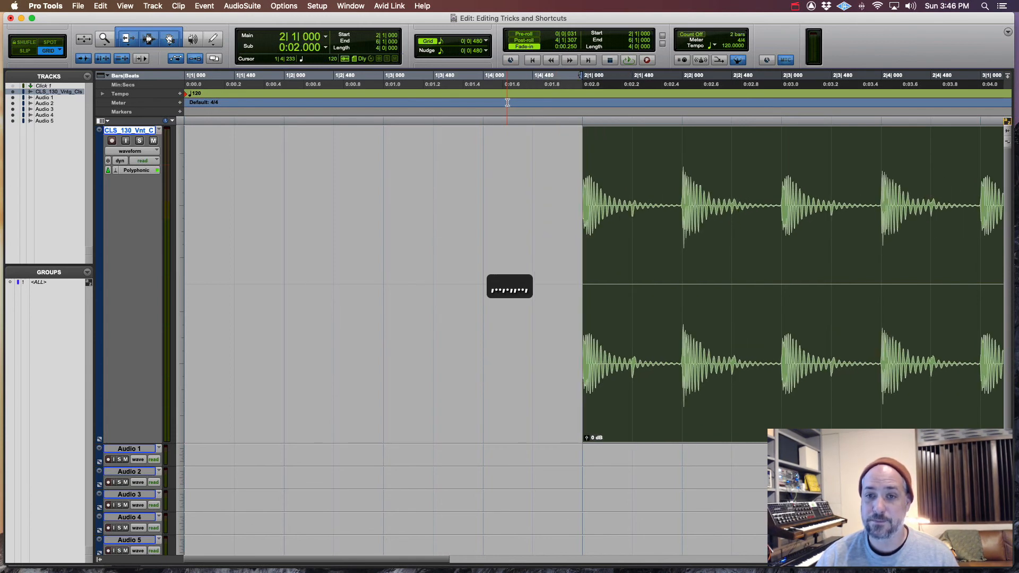
{"action": "key", "text": "comma"}
{"action": "key", "text": "period"}
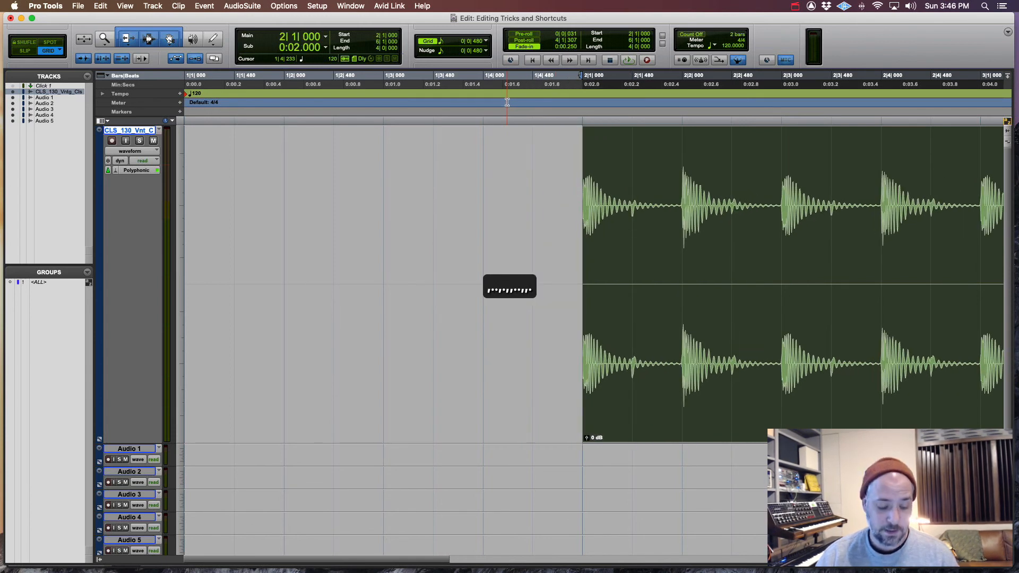
Nudge the clip a 1/8 note earlier to 1|4|480, back to 2|1|000, and then a 1/8 note later and back.
{"action": "key", "text": "comma"}
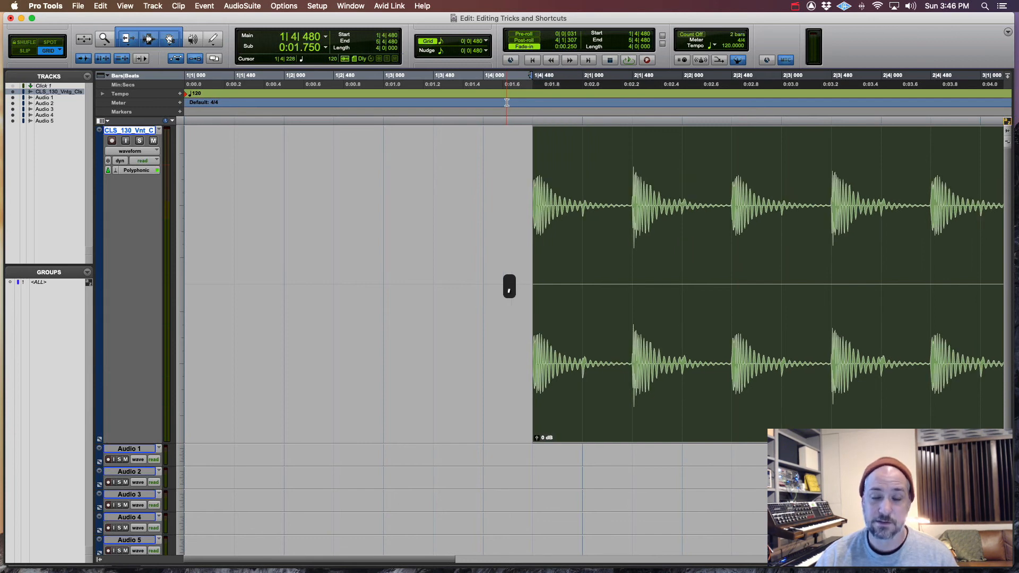
{"action": "key", "text": "period"}
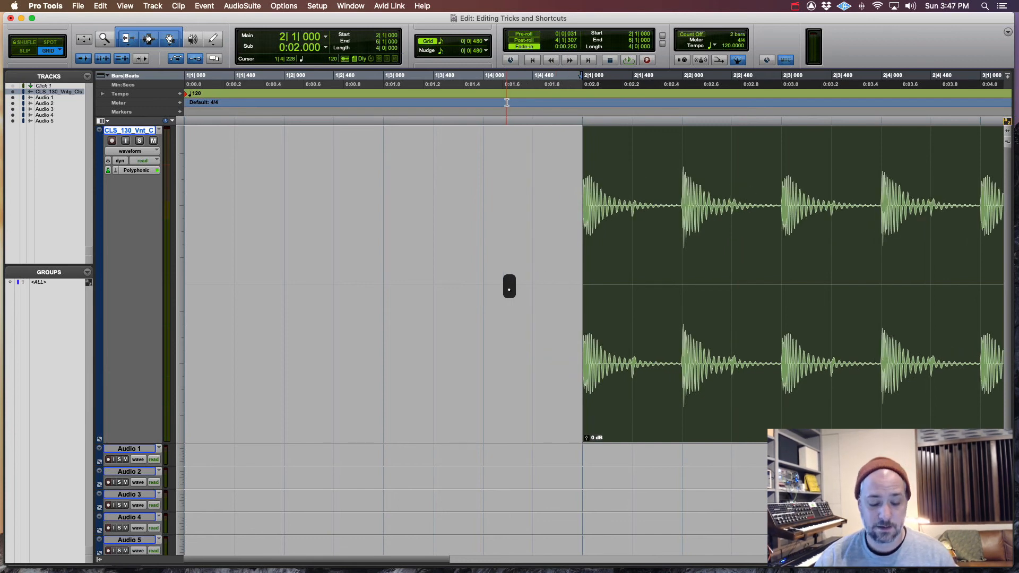
{"action": "key", "text": "period"}
{"action": "key", "text": "comma"}
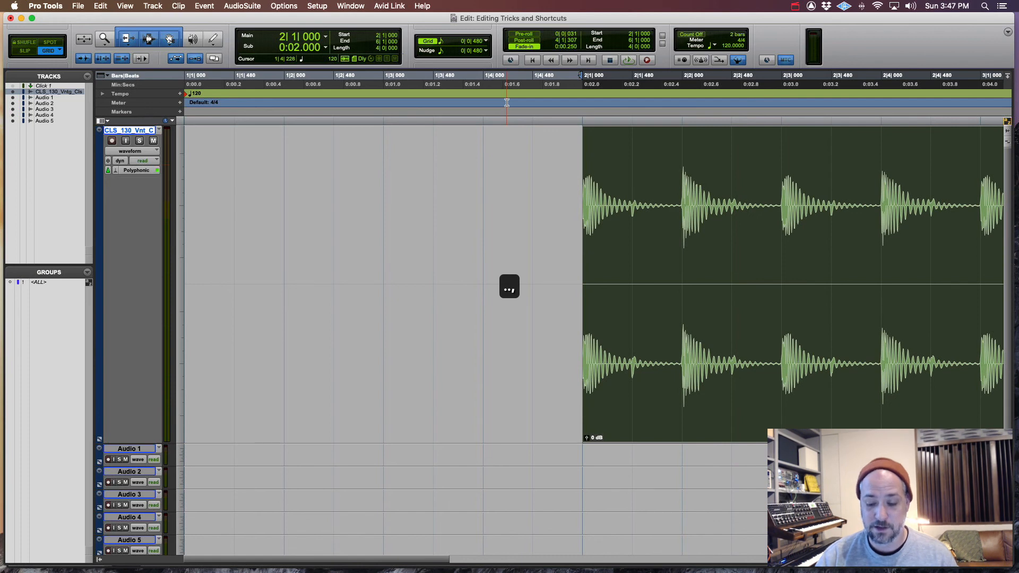
Repeatedly nudge the selected drum loop clip later and earlier with the alternative nudge commands, ending at 2|1|000.
{"action": "key", "text": "comma"}
{"action": "key", "text": "plus"}
{"action": "key", "text": "minus"}
{"action": "key", "text": "plus"}
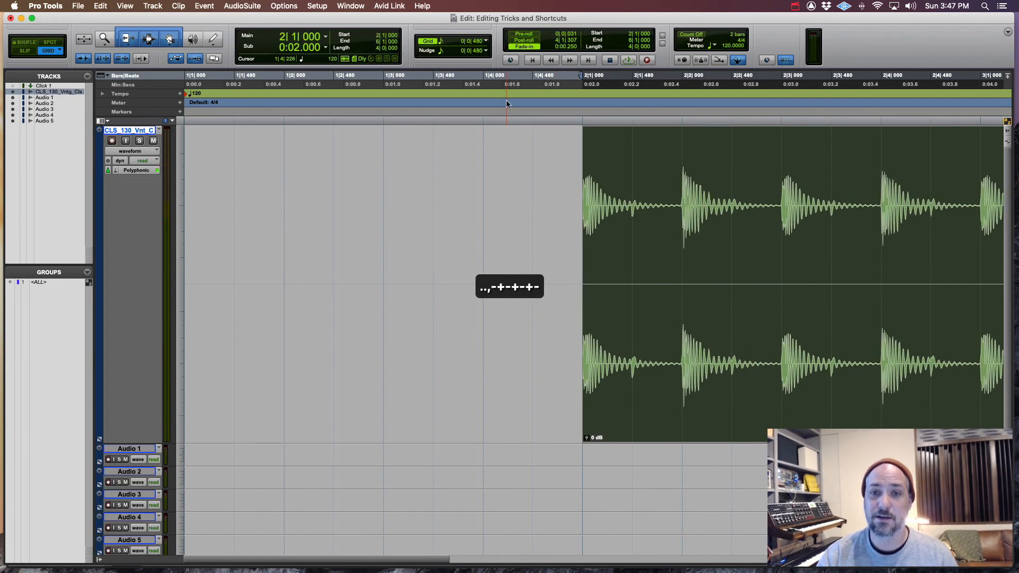
{"action": "key", "text": "minus"}
{"action": "key", "text": "plus"}
{"action": "key", "text": "plus"}
{"action": "key", "text": "plus"}
{"action": "key", "text": "minus"}
{"action": "key", "text": "minus"}
{"action": "key", "text": "minus"}
{"action": "key", "text": "plus"}
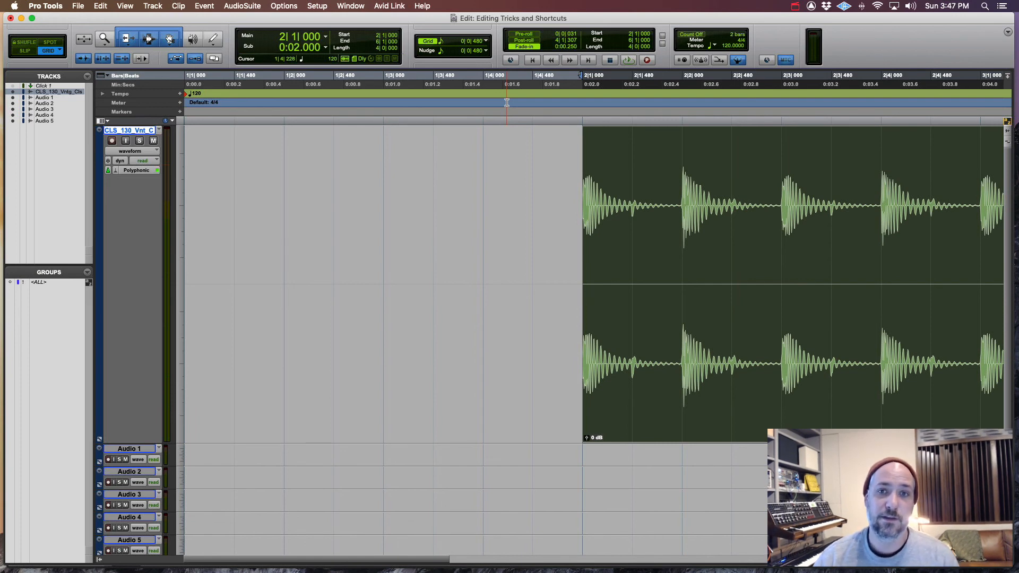
Choose a 1/8 note nudge value and move the clip by the next larger increment, a 1/4 note, including to 1|4|000.
{"action": "left_click", "coordinate": [486, 51]}
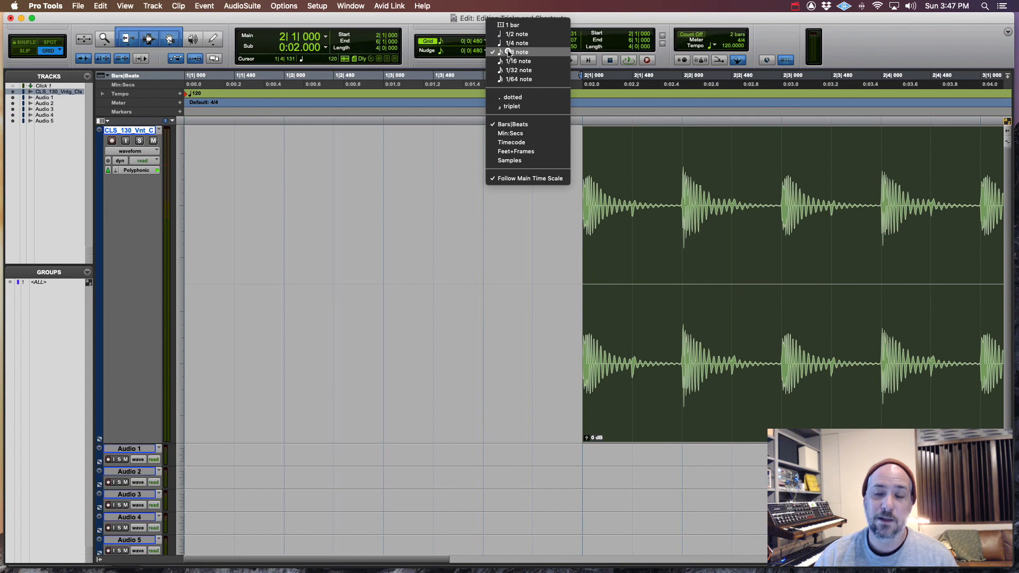
{"action": "left_click", "coordinate": [508, 52]}
{"action": "key", "text": "m"}
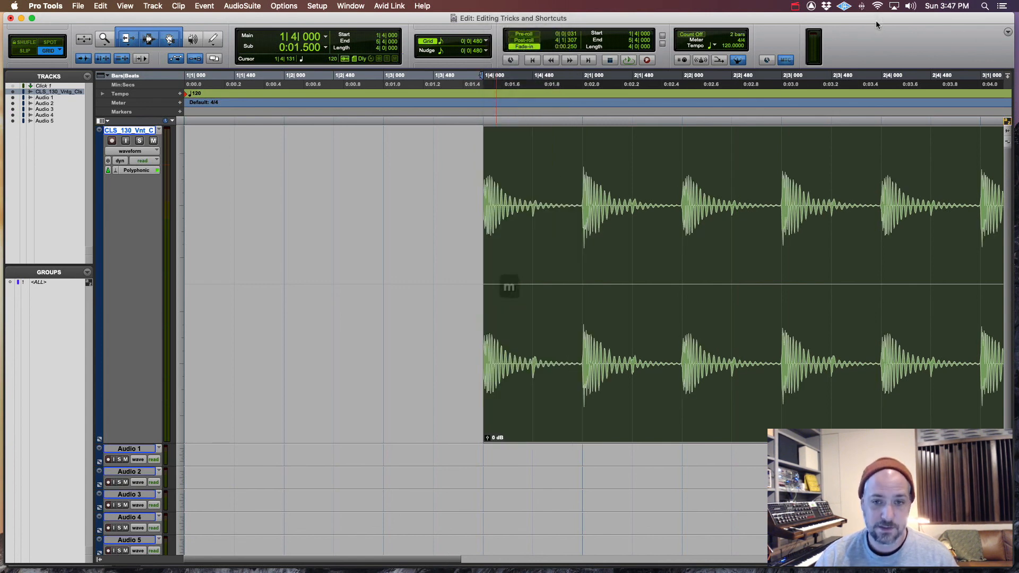
{"action": "key", "text": "slash"}
{"action": "key", "text": "slash"}
{"action": "key", "text": "m"}
{"action": "key", "text": "m"}
{"action": "key", "text": "slash"}
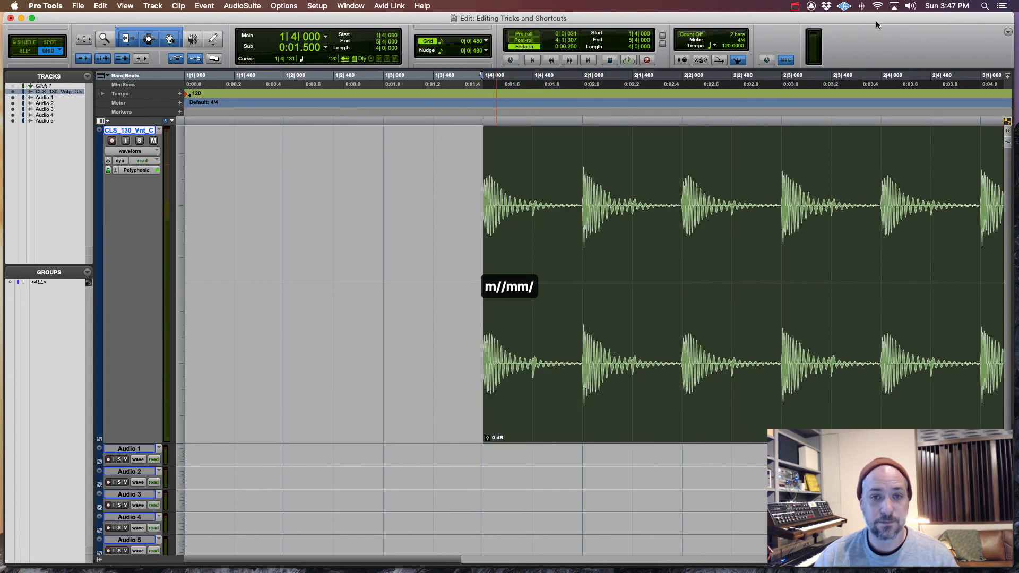
Compare standard 1/8 note nudges with the larger 1/4 note nudges on the clip, leaving it at 2|1|000.
{"action": "key", "text": "comma"}
{"action": "key", "text": "period"}
{"action": "key", "text": "period"}
{"action": "key", "text": "comma"}
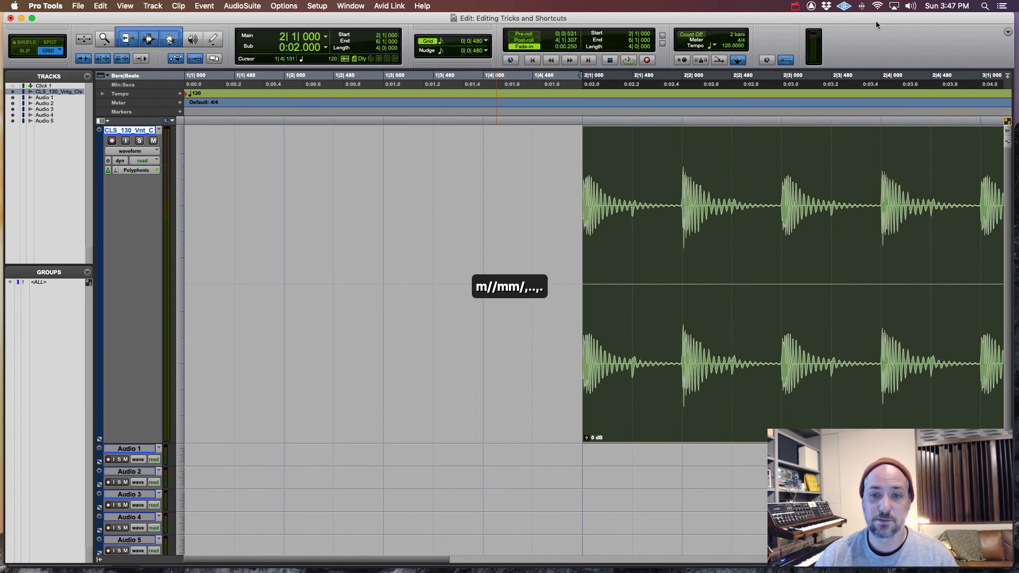
{"action": "key", "text": "period"}
{"action": "key", "text": "comma"}
{"action": "key", "text": "m"}
{"action": "key", "text": "slash"}
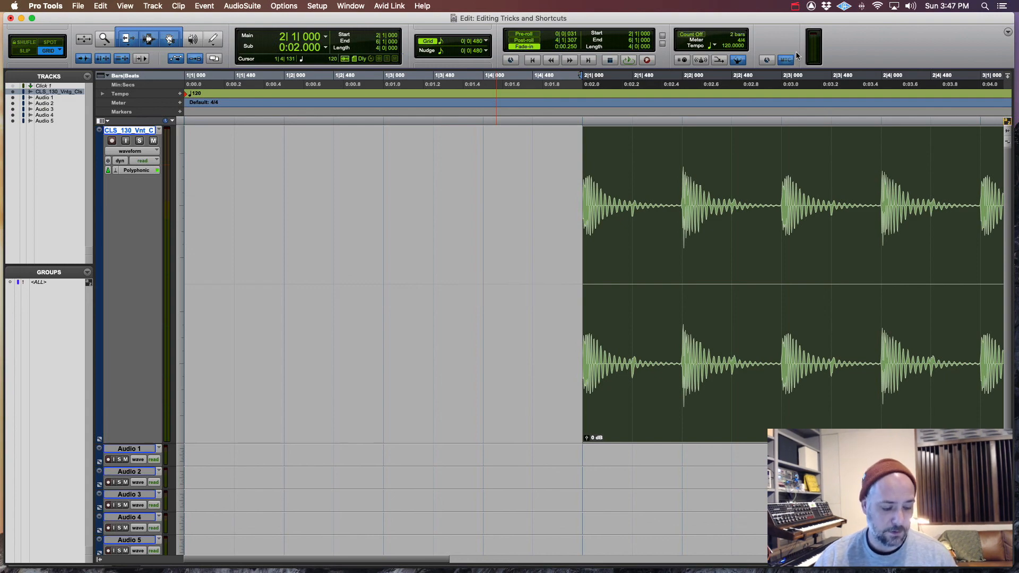
Zoom the timeline horizontally out and in several times around the drum loop clip, ending with the whole clip in view.
{"action": "key", "text": "r"}
{"action": "key", "text": "r"}
{"action": "key", "text": "r"}
{"action": "key", "text": "t"}
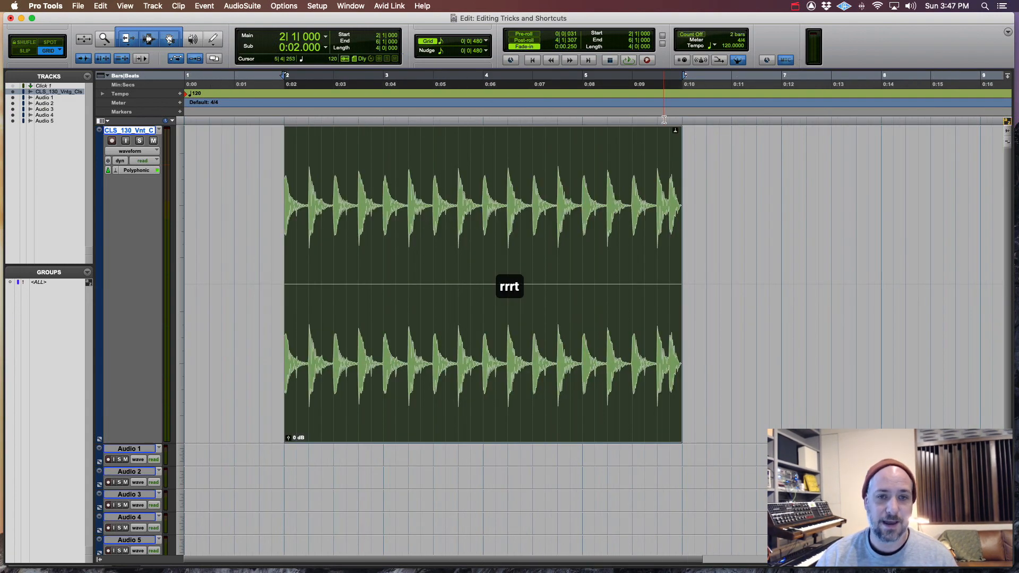
{"action": "key", "text": "r"}
{"action": "key", "text": "r"}
{"action": "key", "text": "t"}
{"action": "key", "text": "t"}
{"action": "key", "text": "t"}
{"action": "key", "text": "r"}
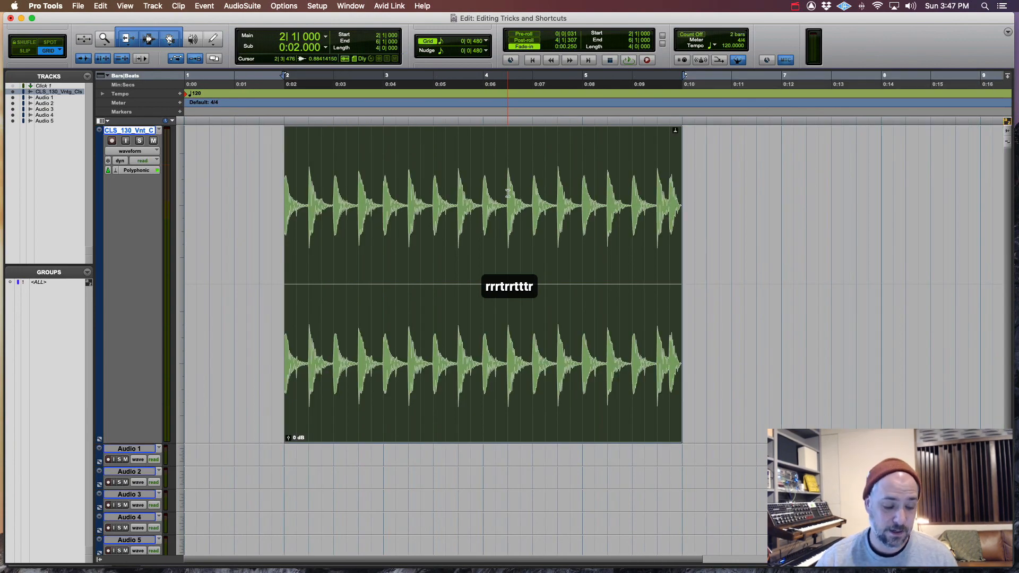
{"action": "key", "text": "t"}
{"action": "key", "text": "t"}
{"action": "key", "text": "r"}
{"action": "key", "text": "r"}
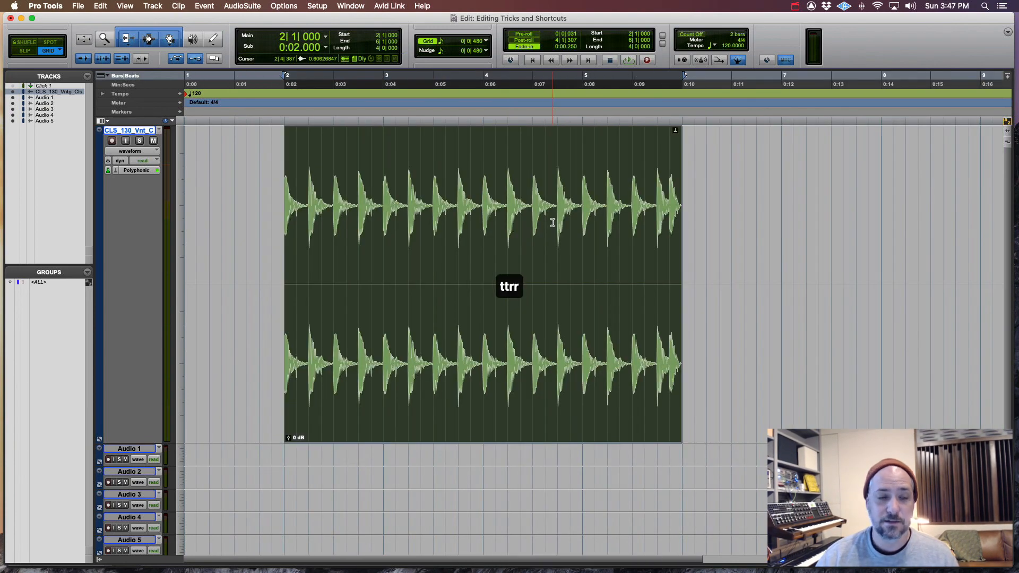
{"action": "key", "text": "t"}
{"action": "key", "text": "t"}
{"action": "key", "text": "r"}
{"action": "key", "text": "r"}
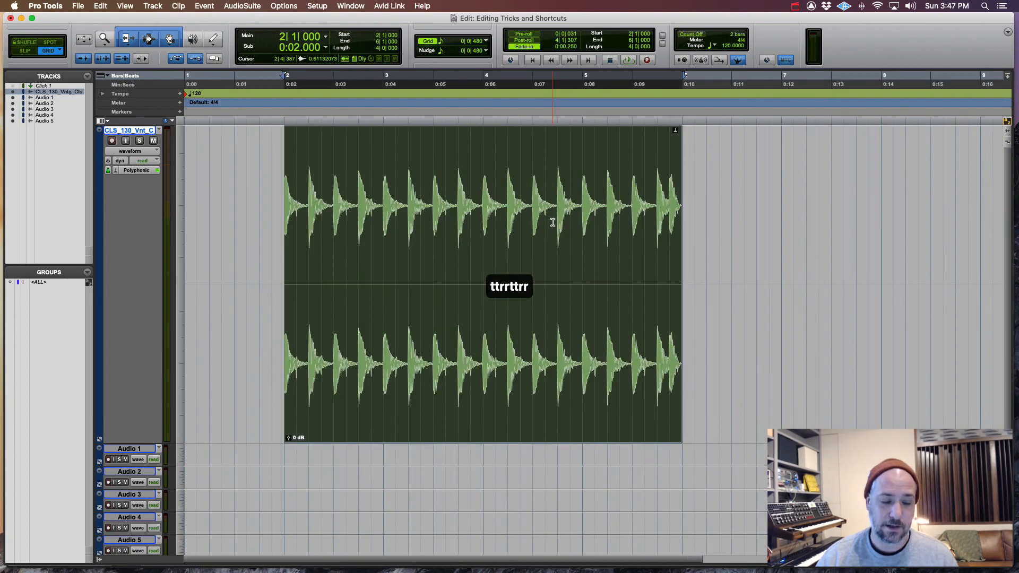